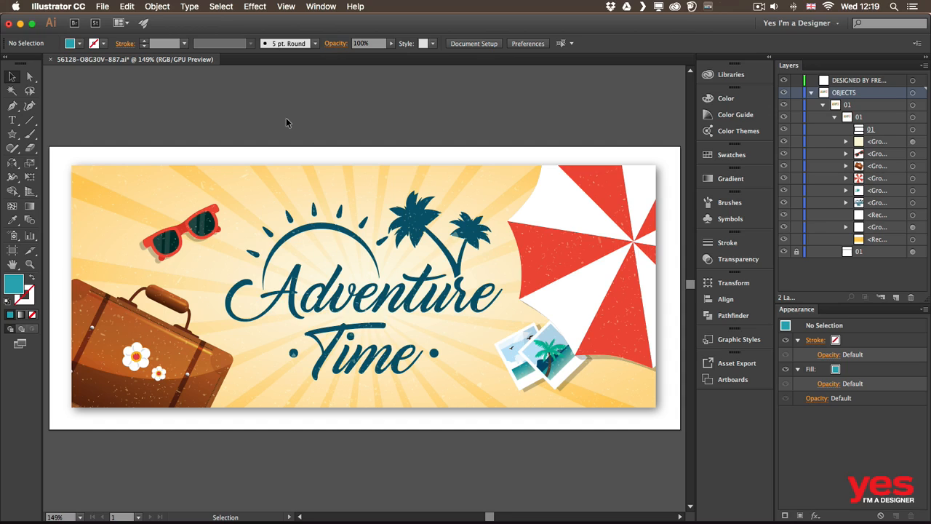
Step: Examine the fill color choices as swatches and CMYK sliders, then the available color modes and swatch display options
click(80, 45)
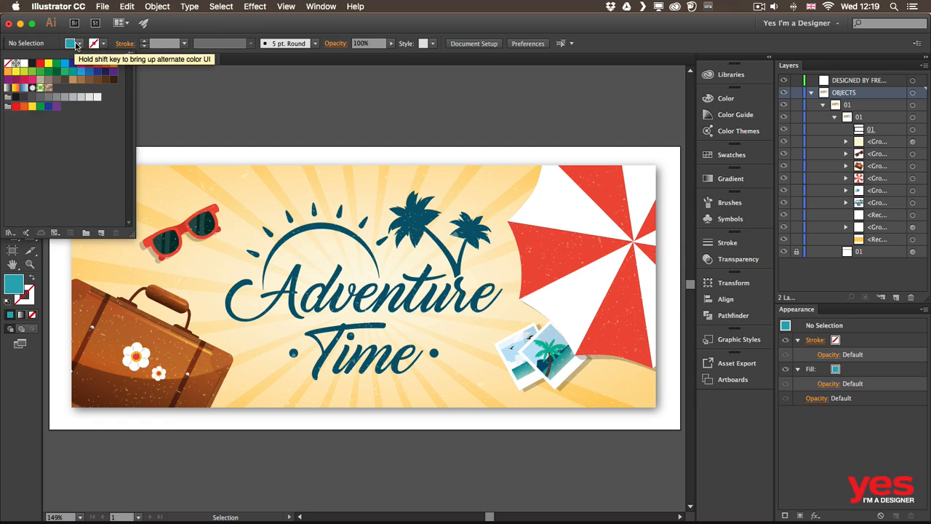
click(80, 46)
shift+click(79, 46)
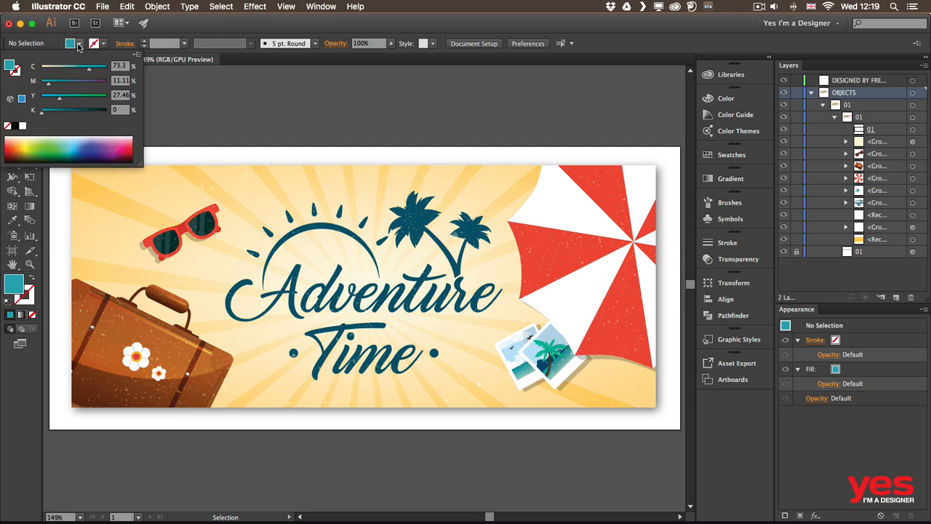
click(78, 46)
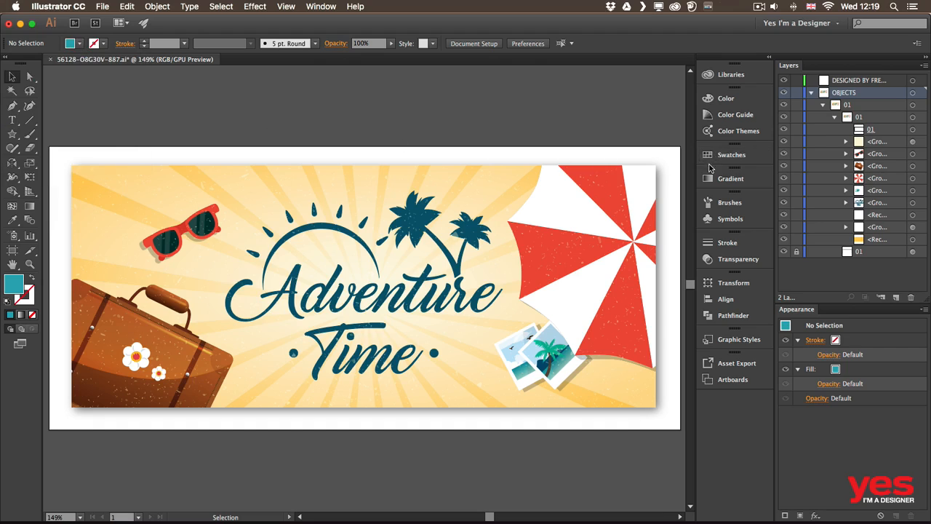
click(728, 102)
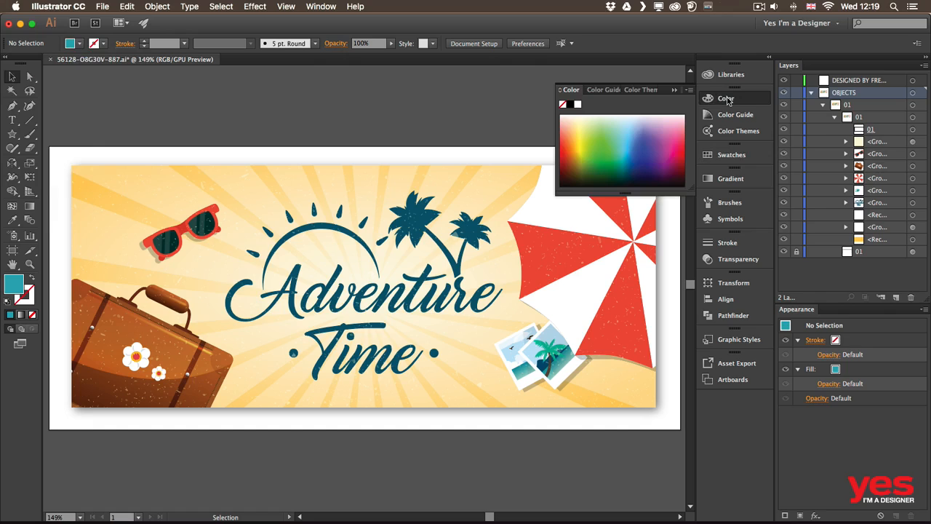
click(689, 91)
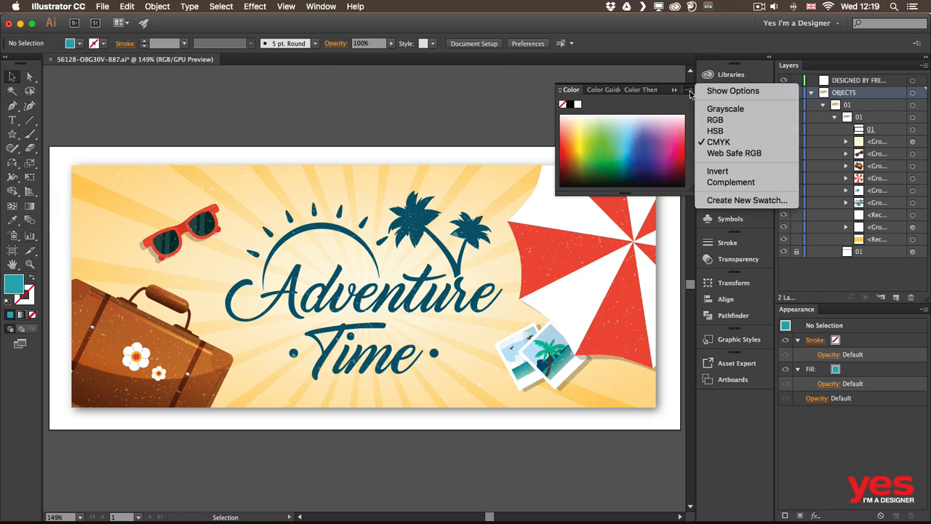
click(686, 98)
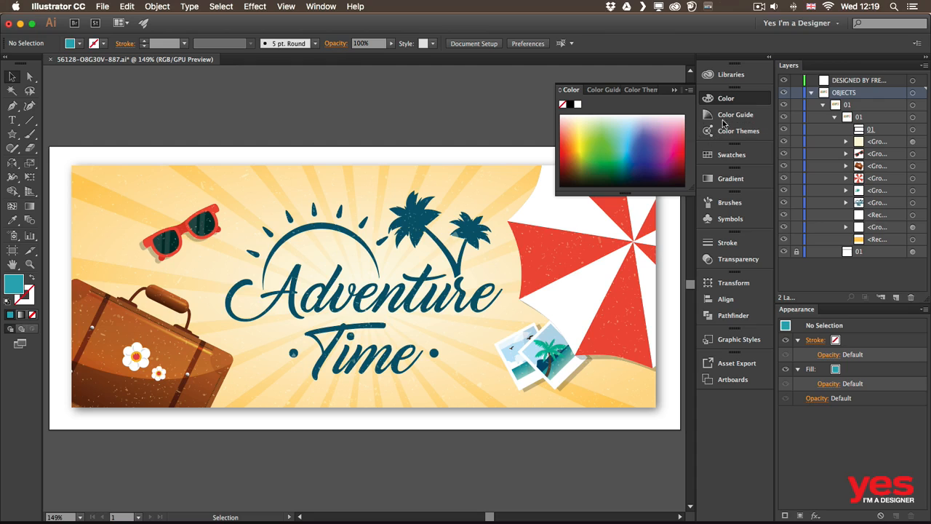
click(722, 154)
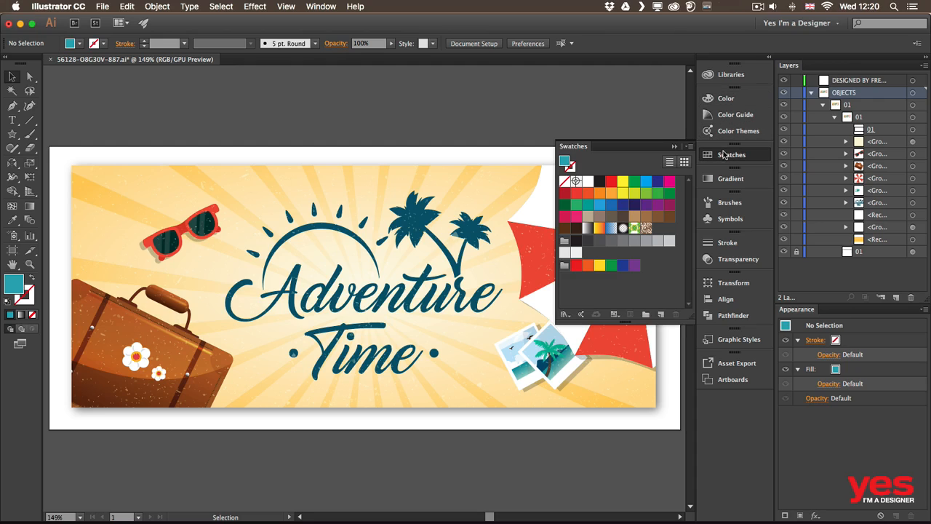
click(689, 146)
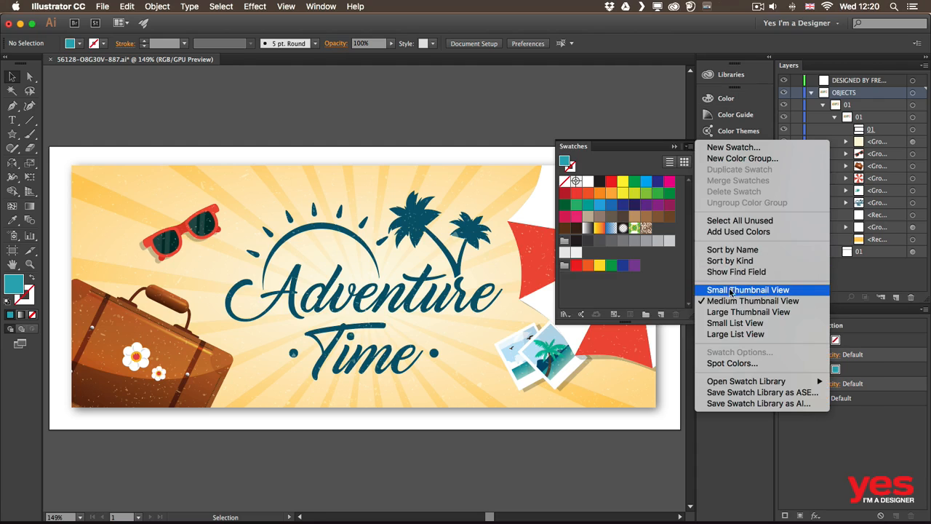
click(652, 149)
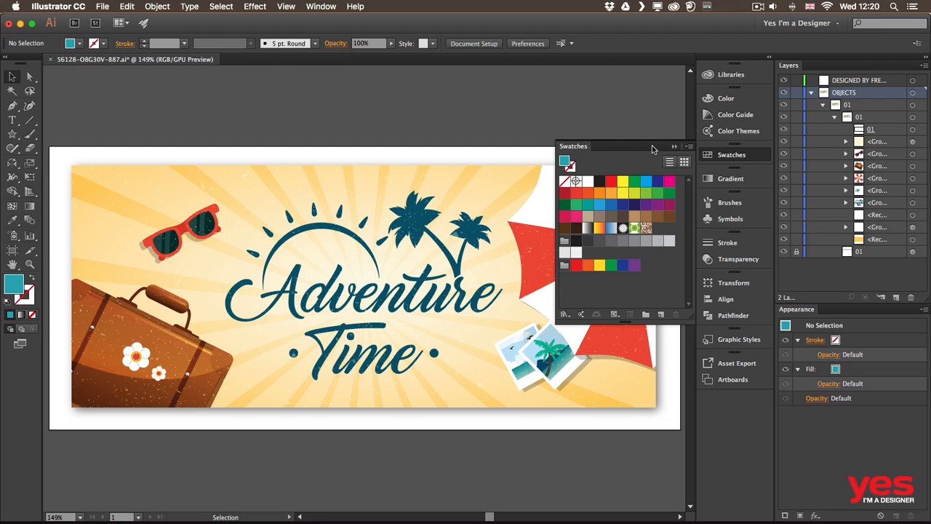
click(722, 159)
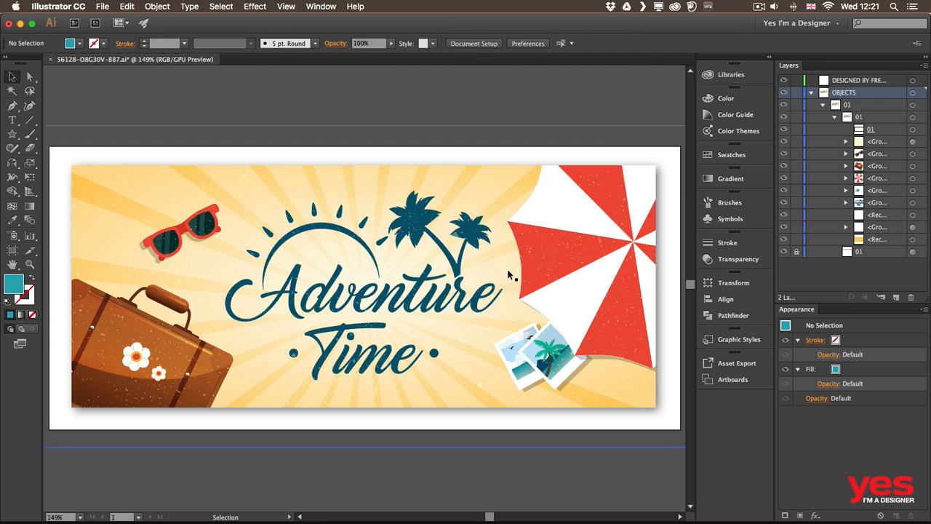
Step: Start a new swatch from the red umbrella segment's fill and set its color mode to CMYK
click(30, 77)
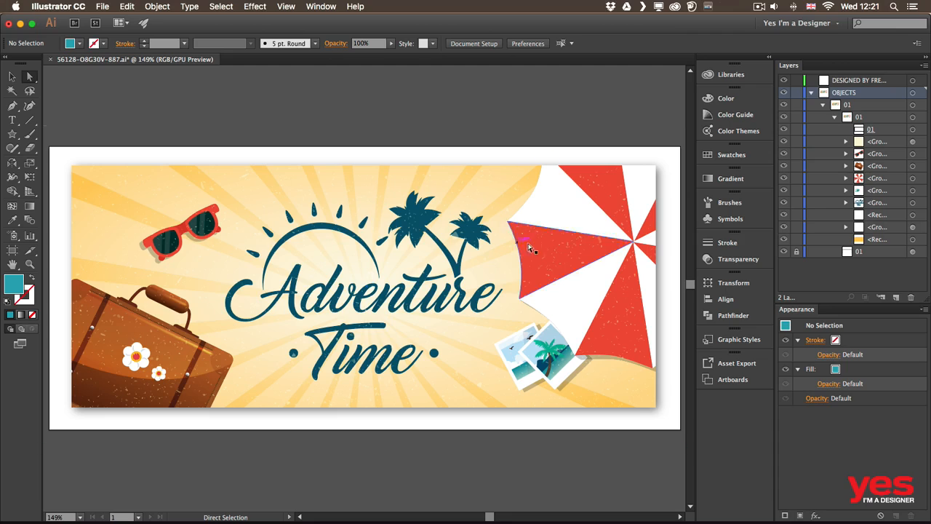
click(549, 240)
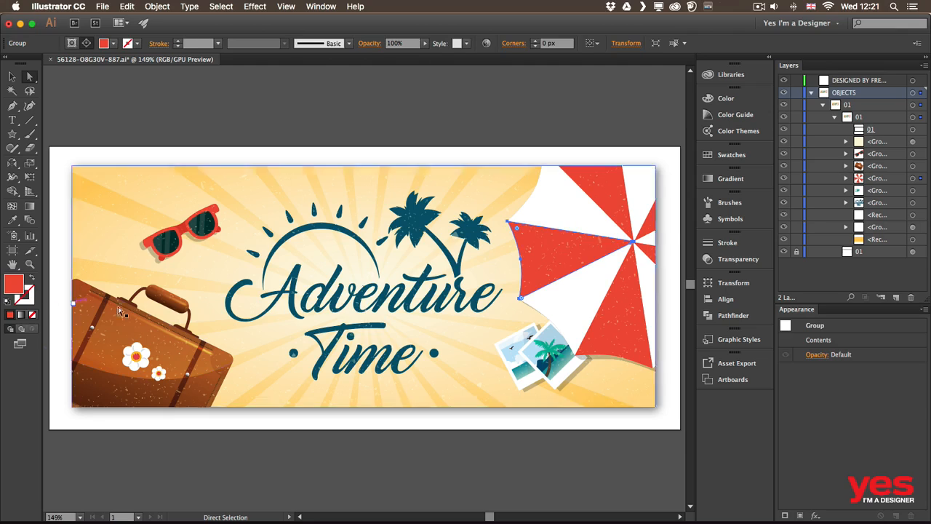
click(718, 156)
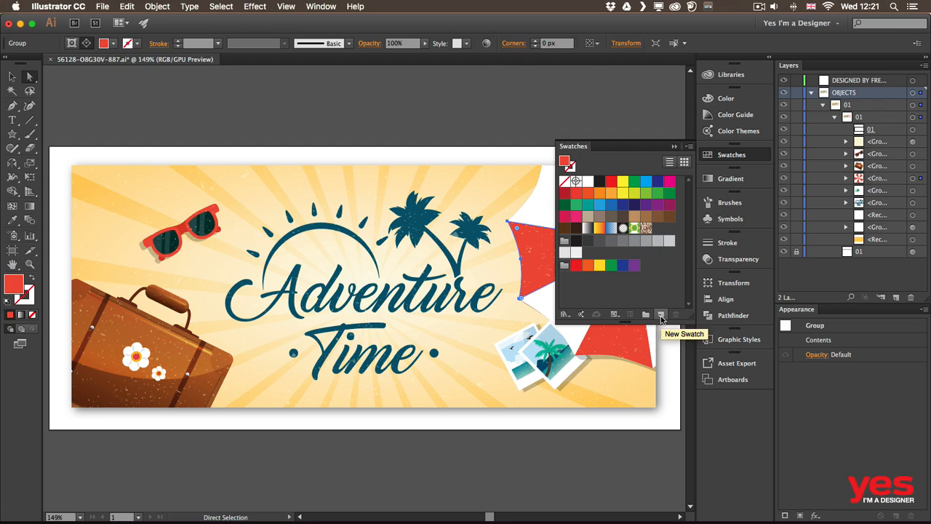
click(662, 316)
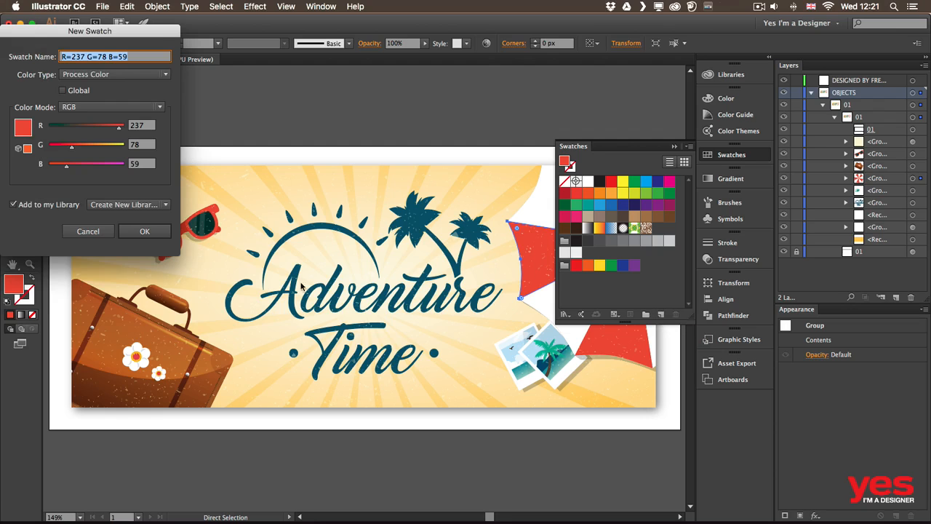
drag(157, 35, 520, 149)
click(462, 213)
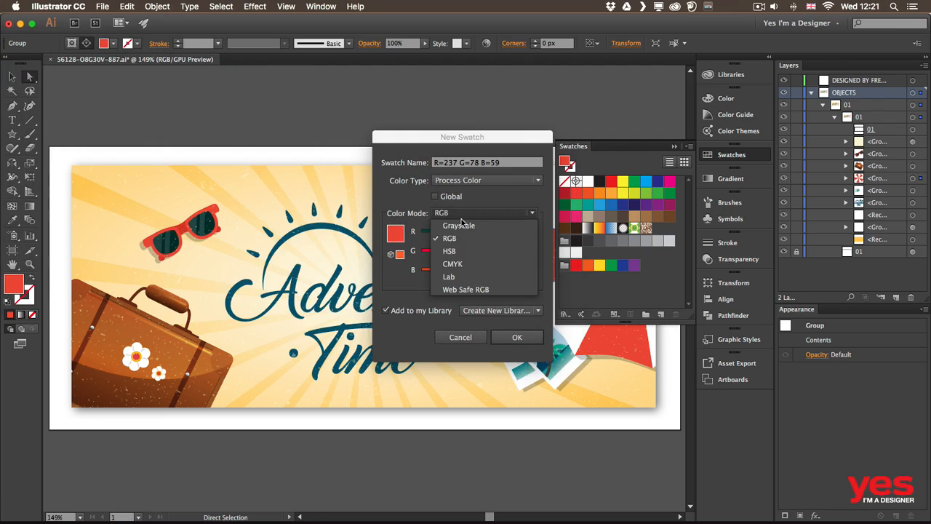
click(452, 265)
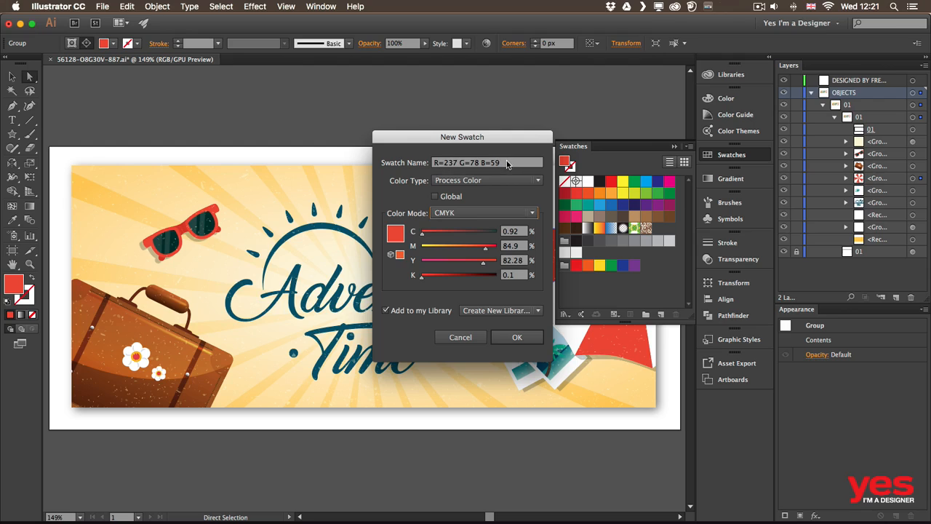
Step: Name the new swatch "Key color", turn off adding it to the library, and save it
drag(508, 164, 424, 156)
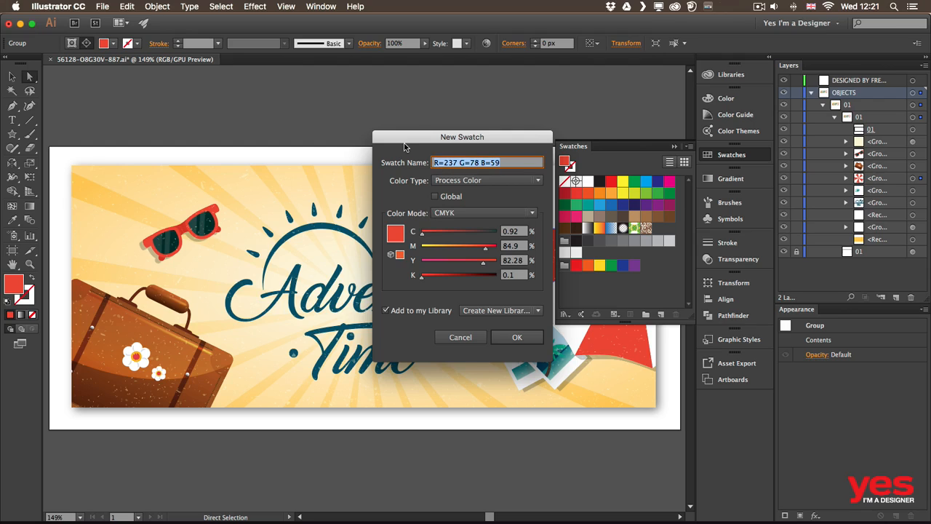
text(Key color)
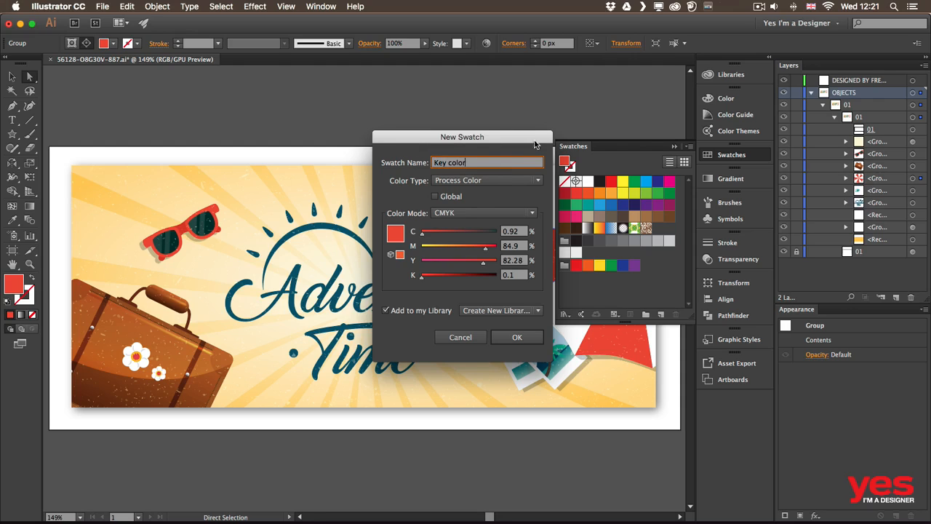
drag(534, 144, 528, 143)
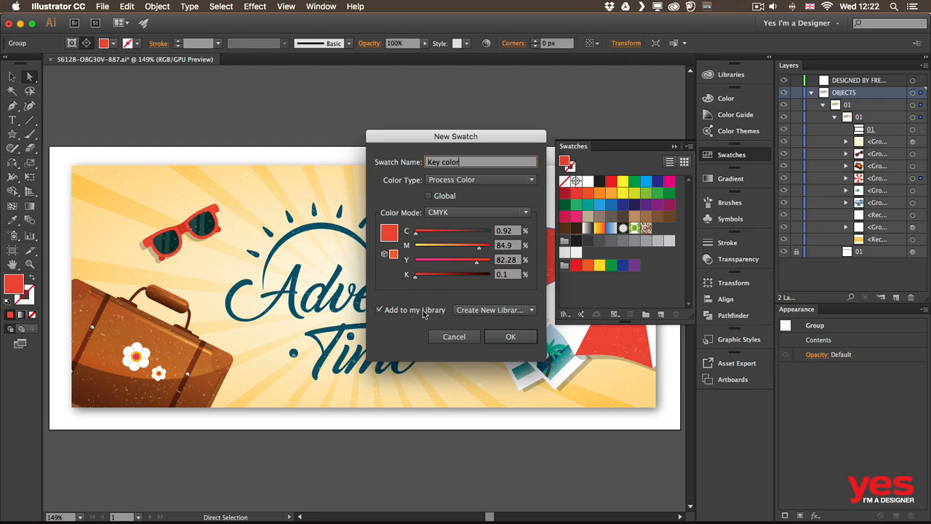
click(378, 310)
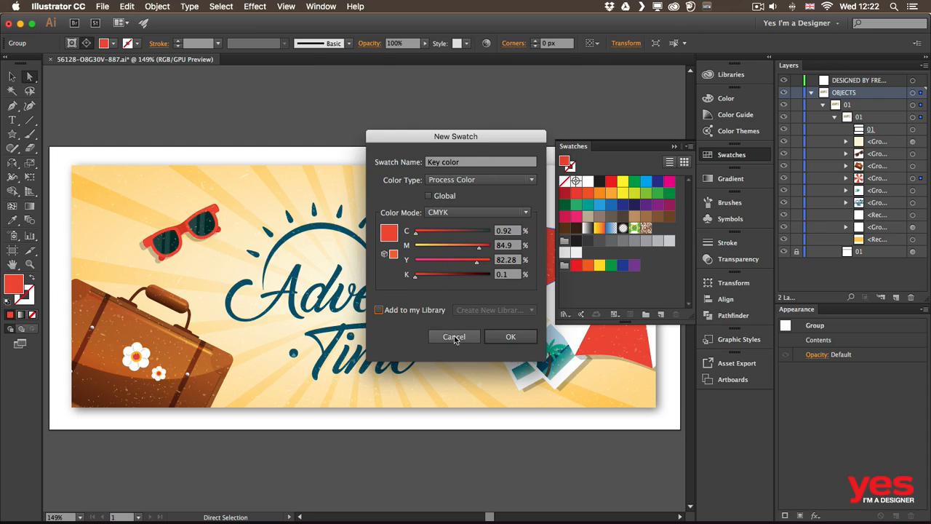
click(512, 336)
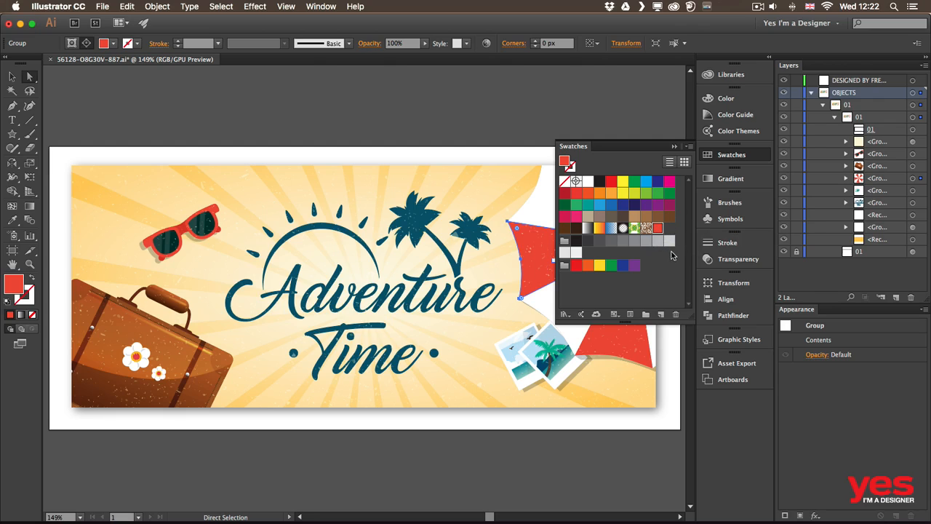
Step: Create a new color group from the selected Key color swatch, keeping the name "Color Group 1"
click(645, 316)
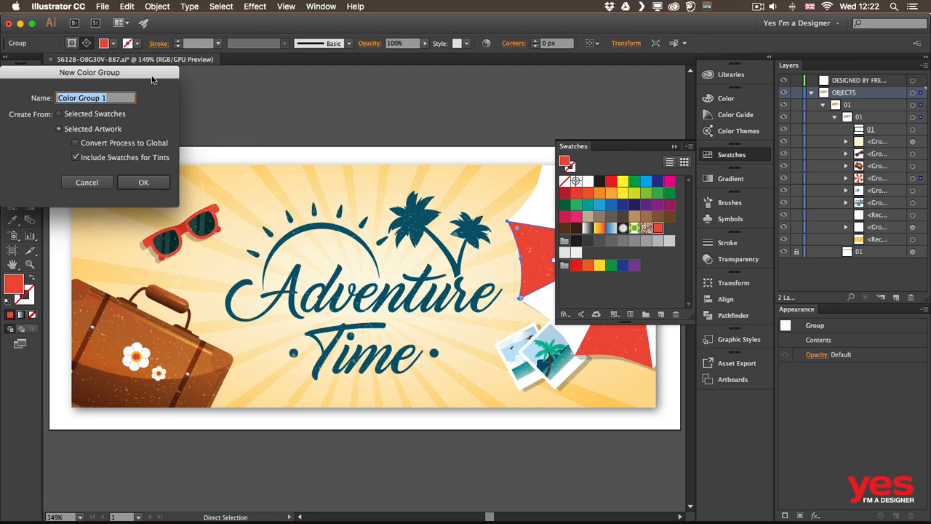
drag(153, 80, 522, 176)
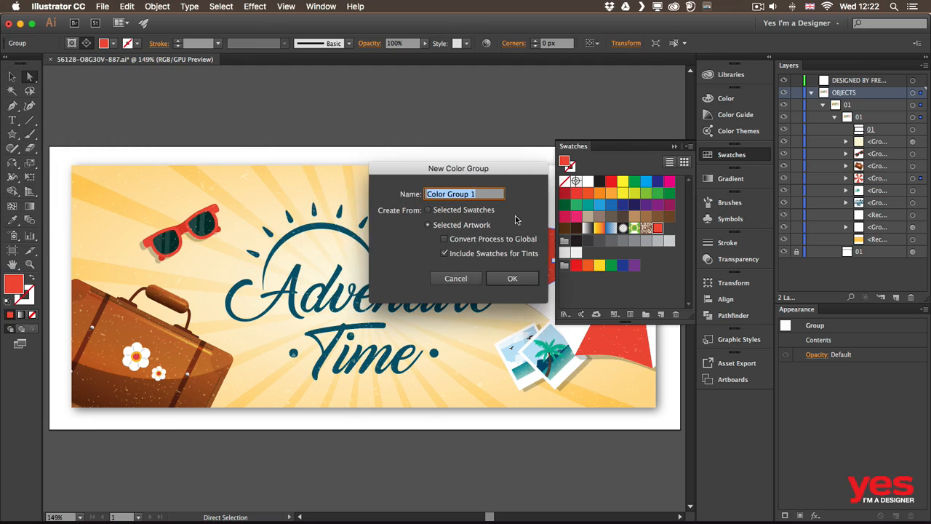
click(467, 211)
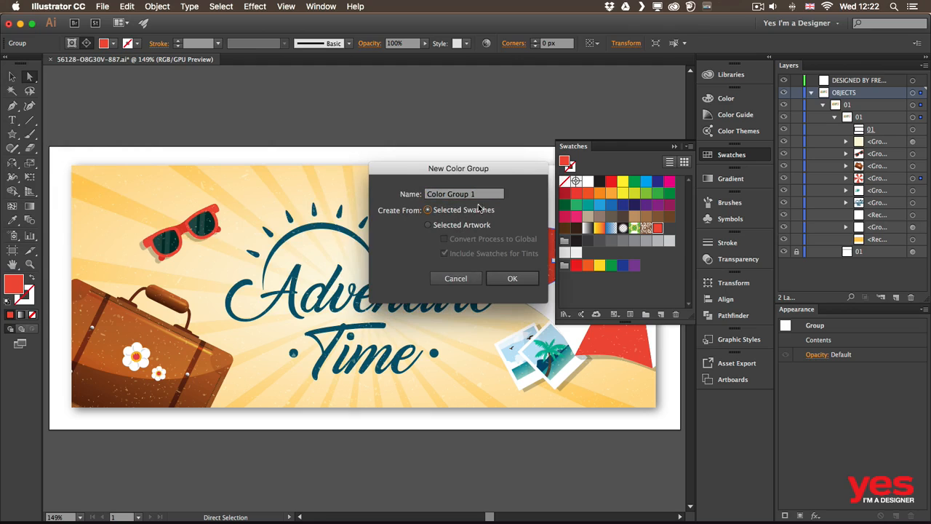
click(515, 279)
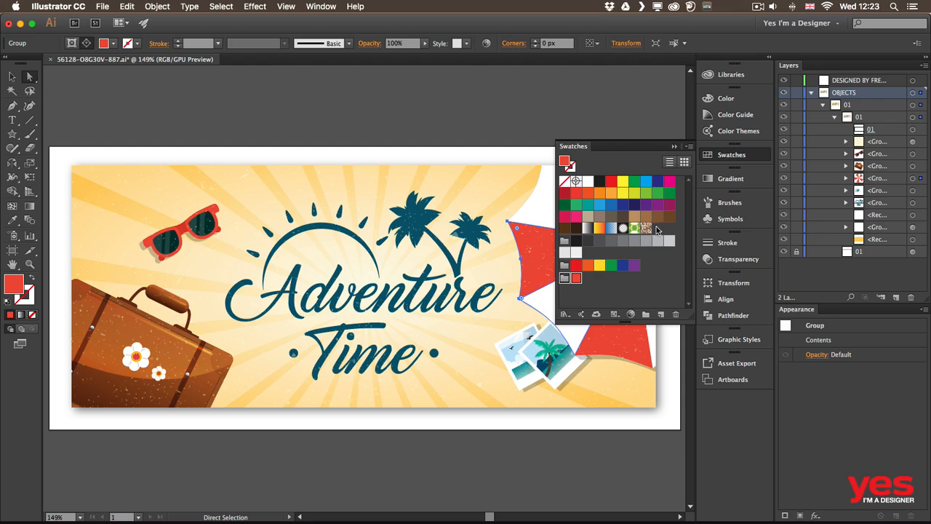
Step: Fill the letter A of "Adventure" with the red Key color swatch and deselect it
click(575, 281)
click(241, 291)
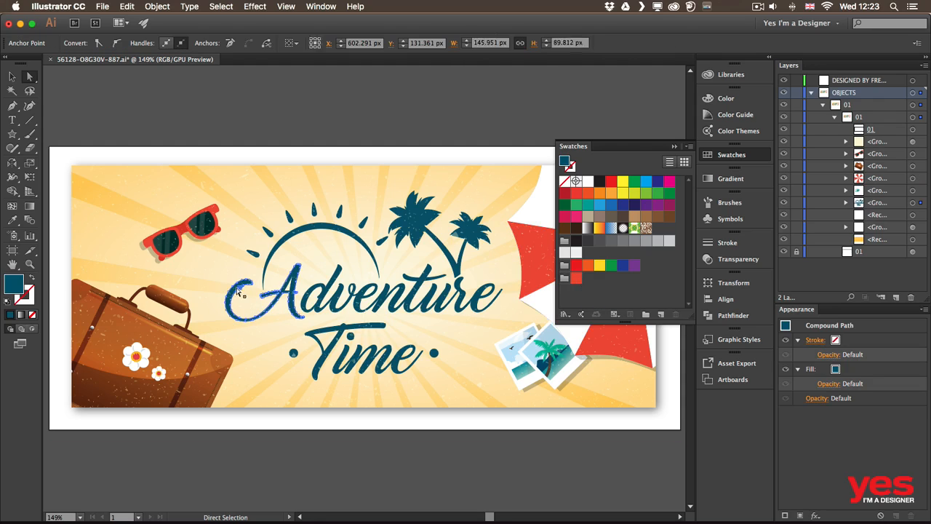
click(576, 278)
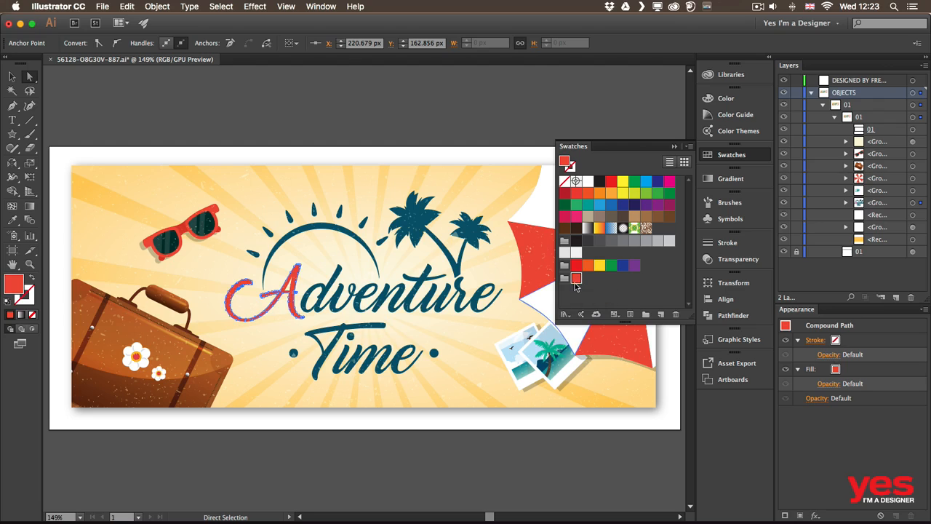
click(500, 120)
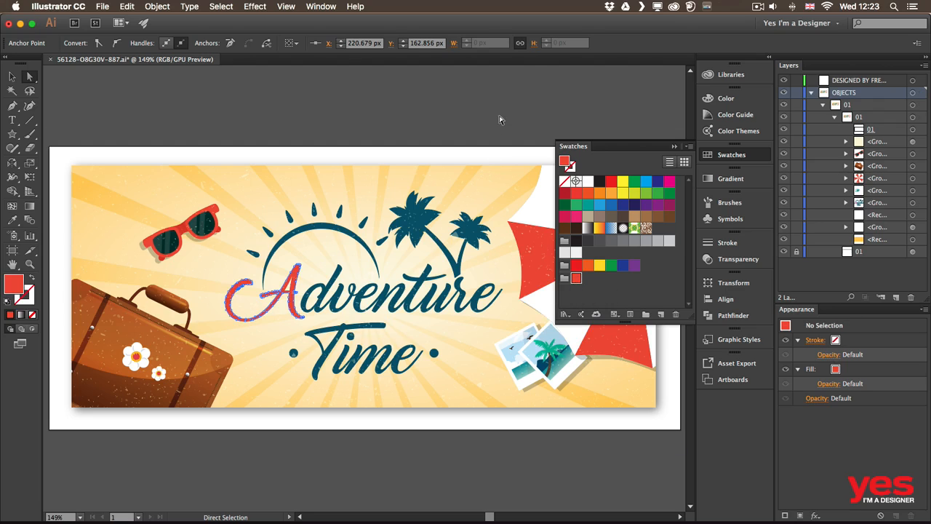
Step: Create a global CMYK swatch from the green of the palm tree in the front photo
scroll(462, 109, right, 5)
scroll(461, 109, down, 2)
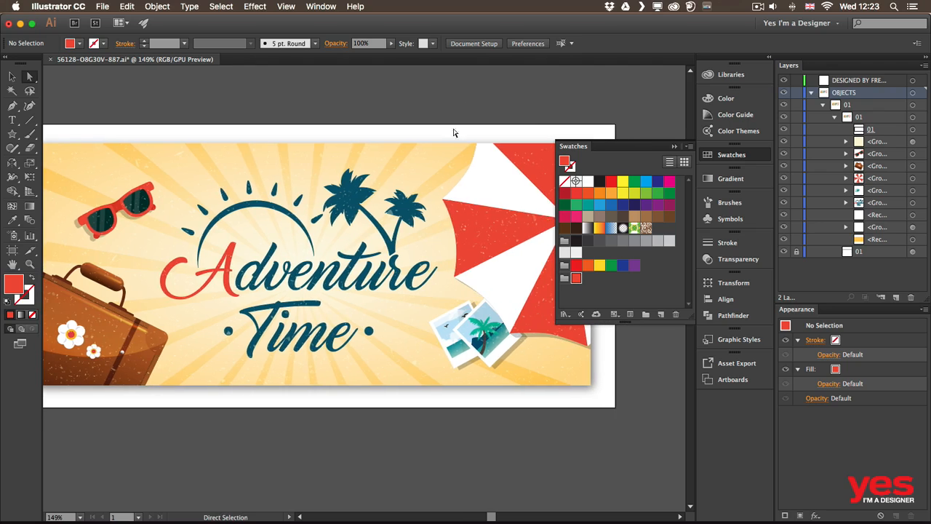
click(482, 329)
click(479, 326)
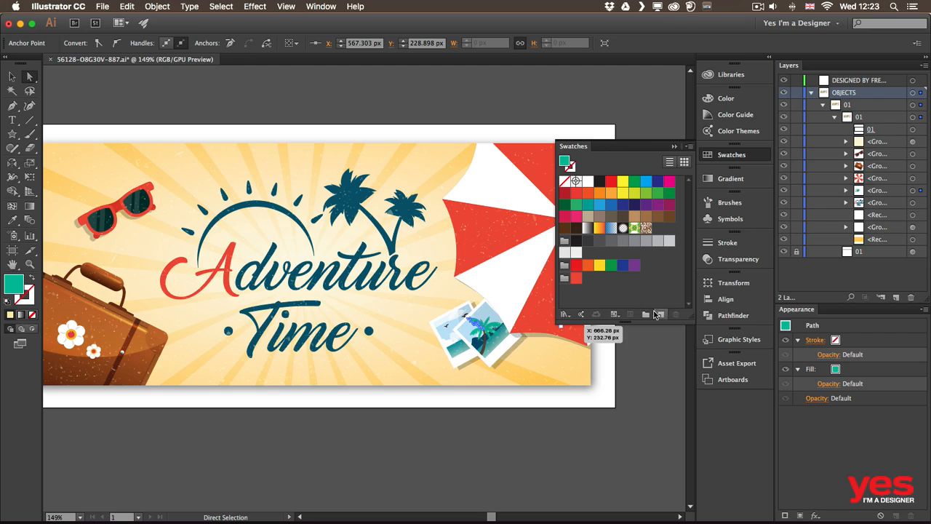
click(660, 314)
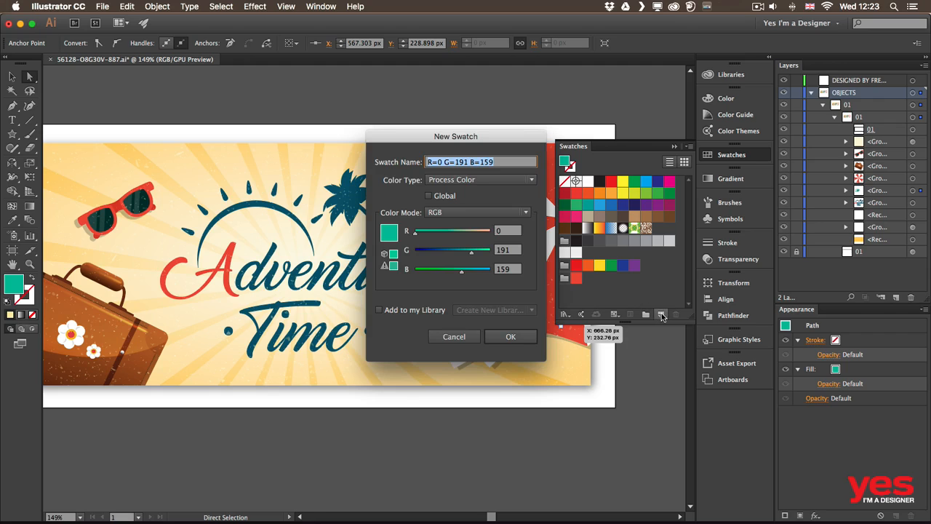
click(436, 212)
click(446, 264)
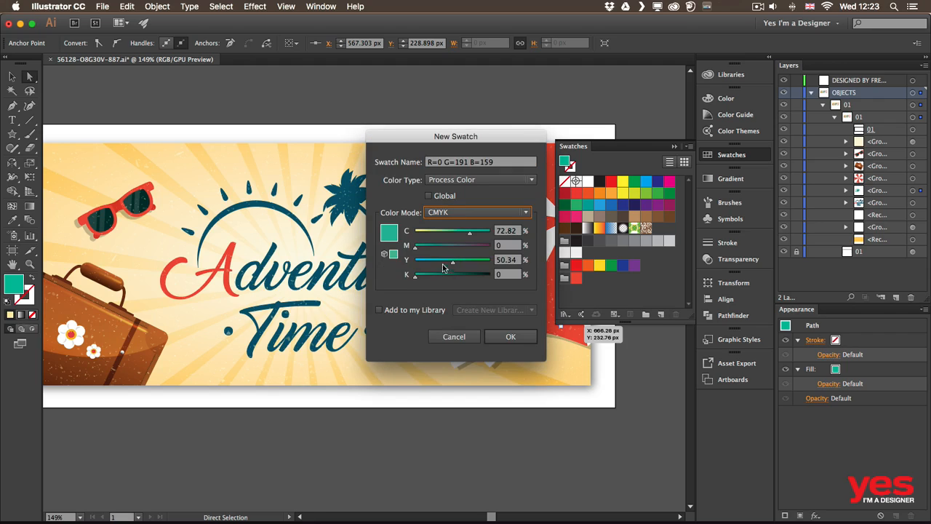
click(429, 196)
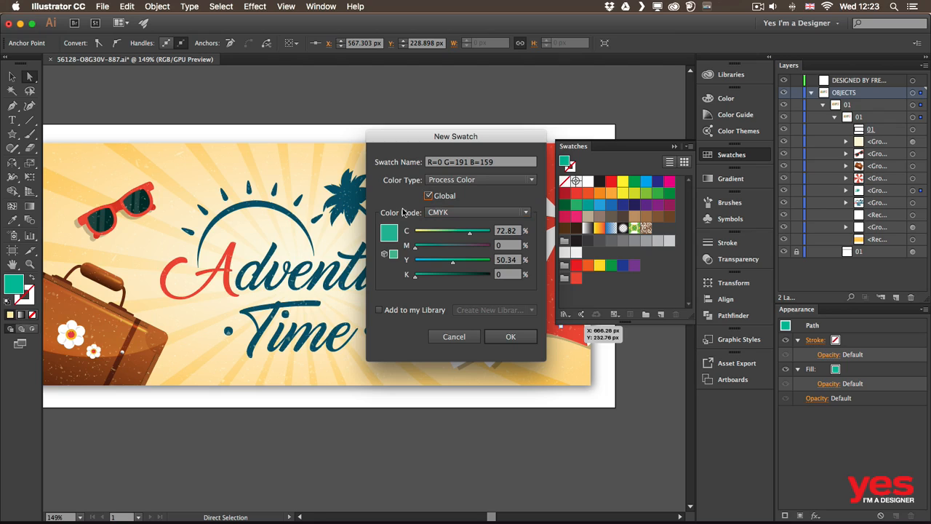
click(519, 337)
Step: Move the new green swatch into the color group beside the red Key color swatch
drag(657, 229, 581, 281)
click(583, 296)
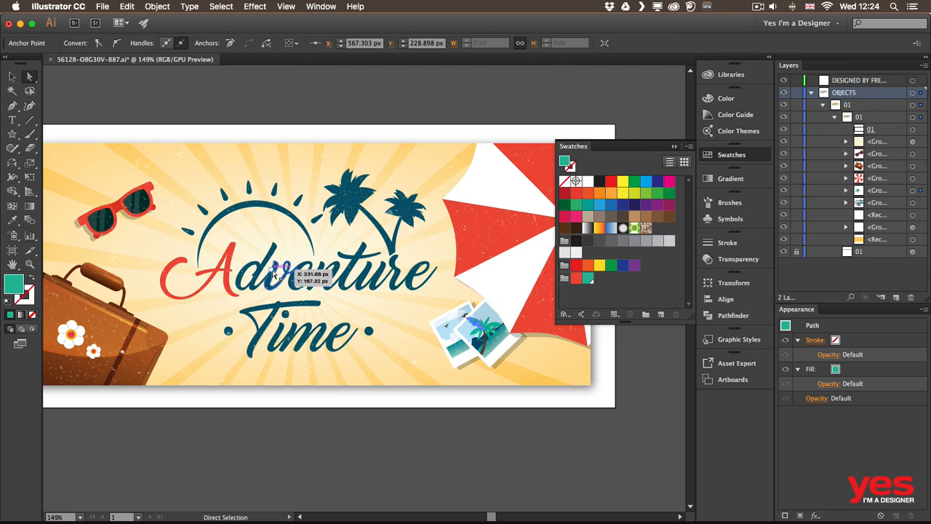
Step: Fill the letter T of "Time" and the two large palm trees with the green global swatch, and deselect everything
click(285, 311)
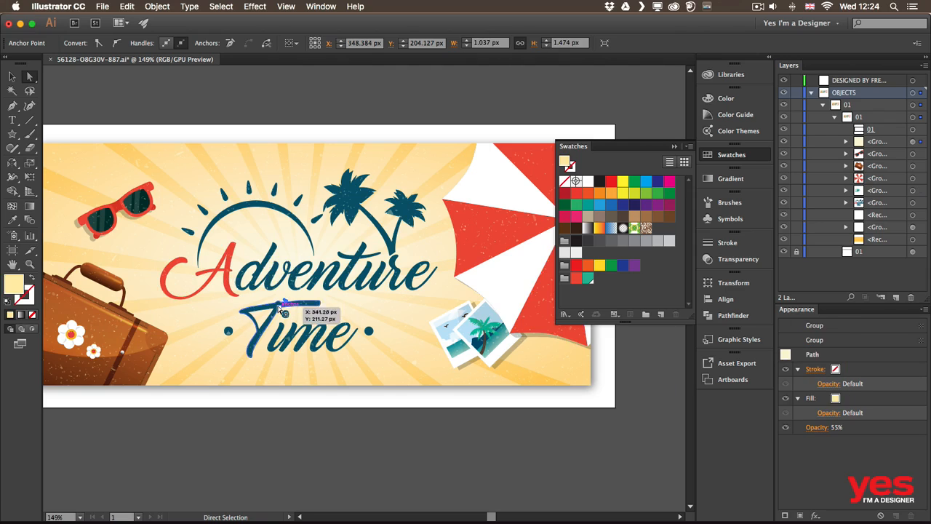
click(284, 309)
click(592, 281)
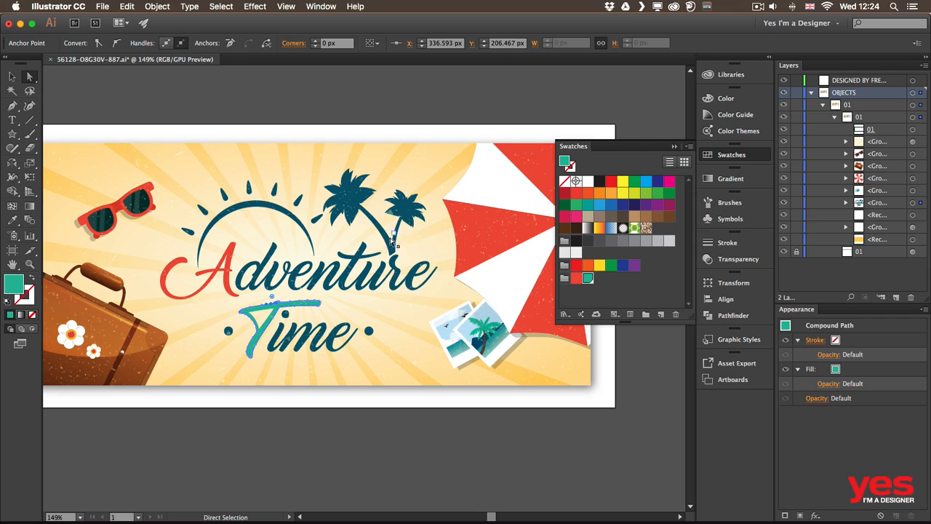
click(404, 218)
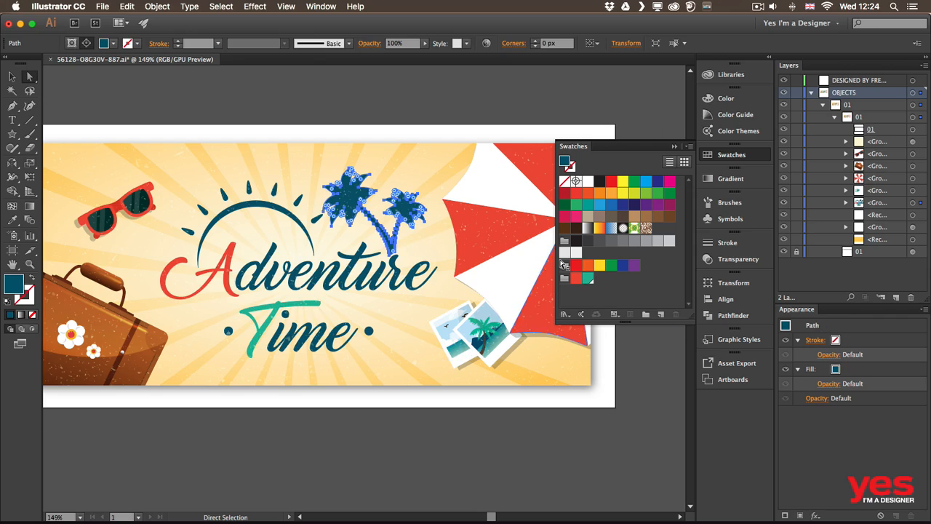
click(587, 277)
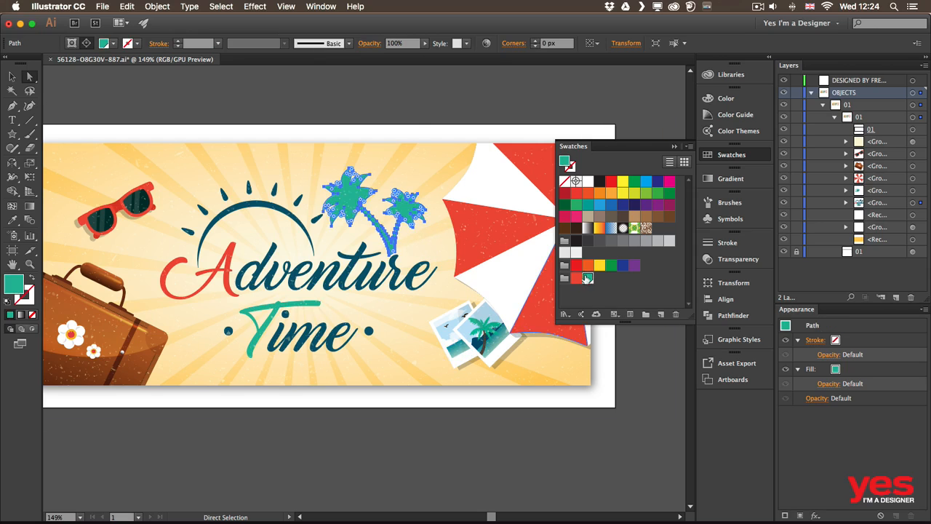
click(425, 105)
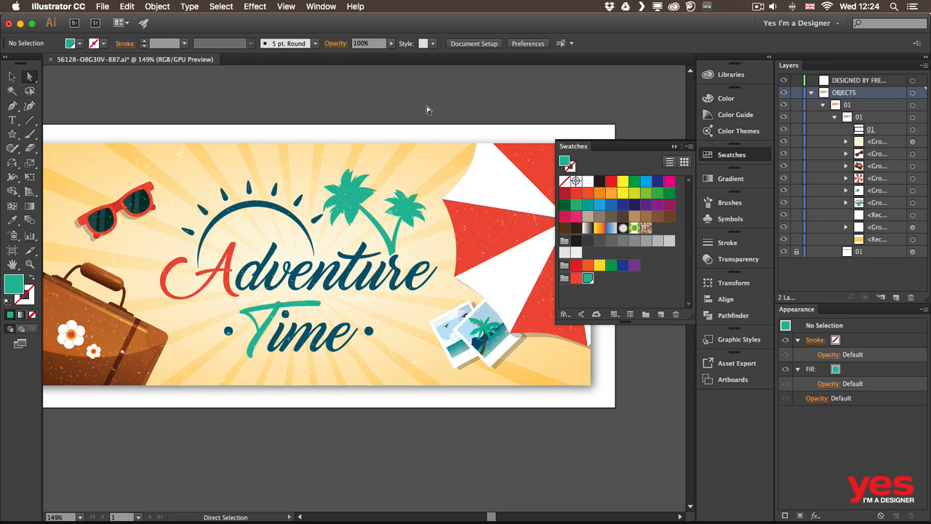
Step: Preview the green global swatch recolored to R 180, G 82, B 156 on the artwork, and discard the change
click(595, 296)
click(587, 279)
double_click(587, 279)
drag(186, 89, 571, 115)
click(494, 312)
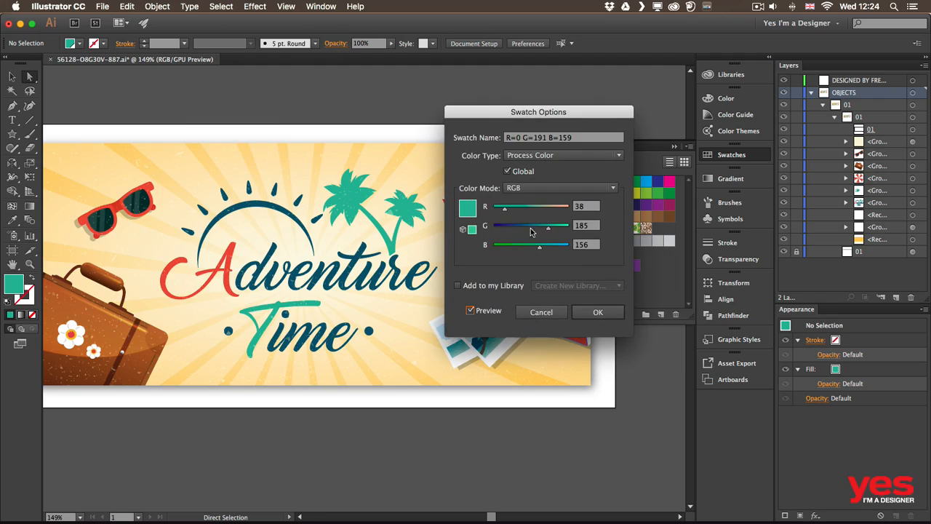
drag(530, 227, 517, 228)
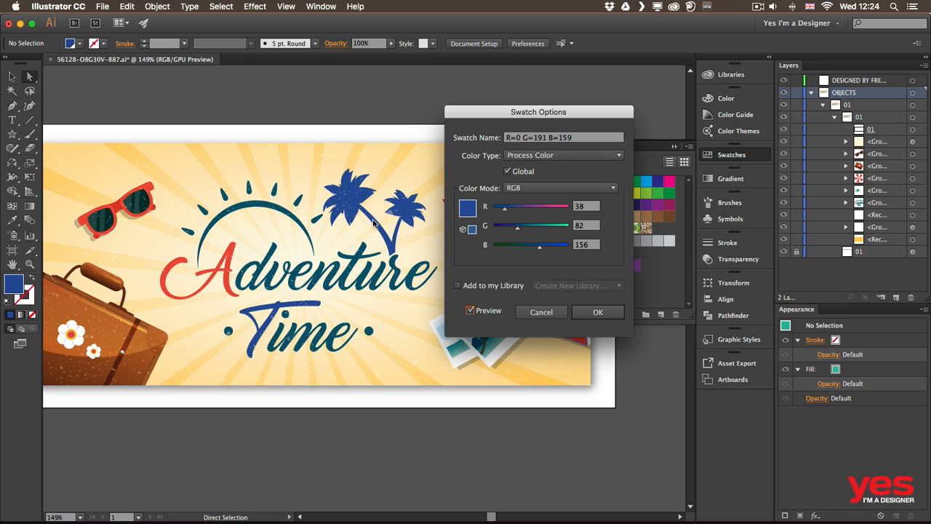
drag(525, 209, 546, 227)
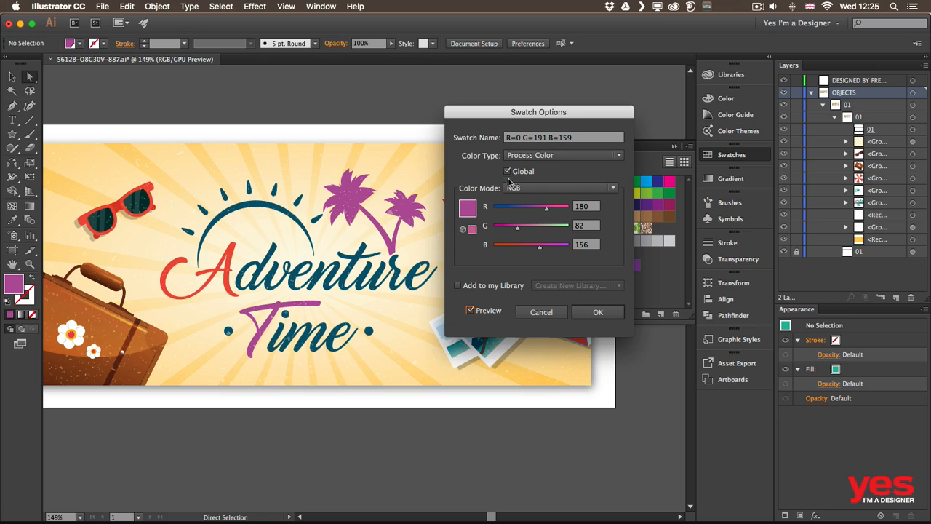
click(554, 318)
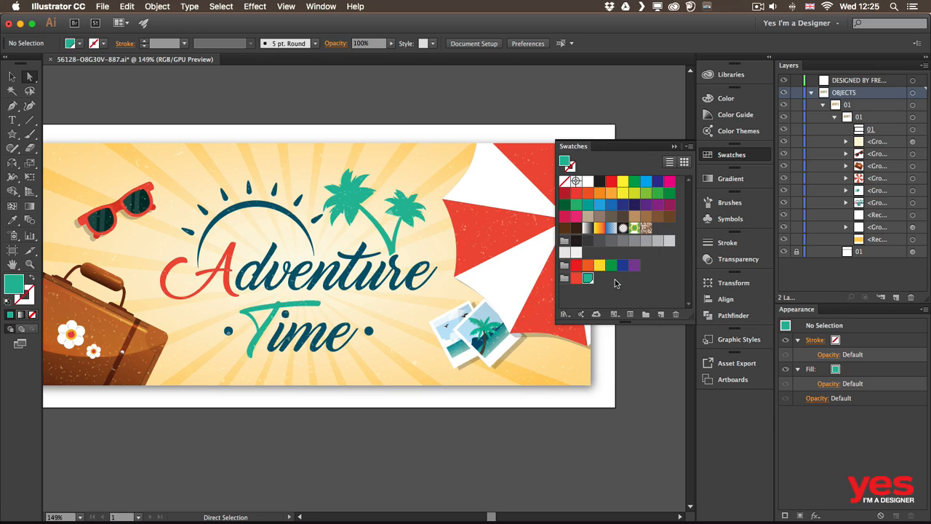
Step: Preview the non-global Key color swatch recolored to R 159, G 203, B 147, and discard the change
click(587, 290)
double_click(575, 278)
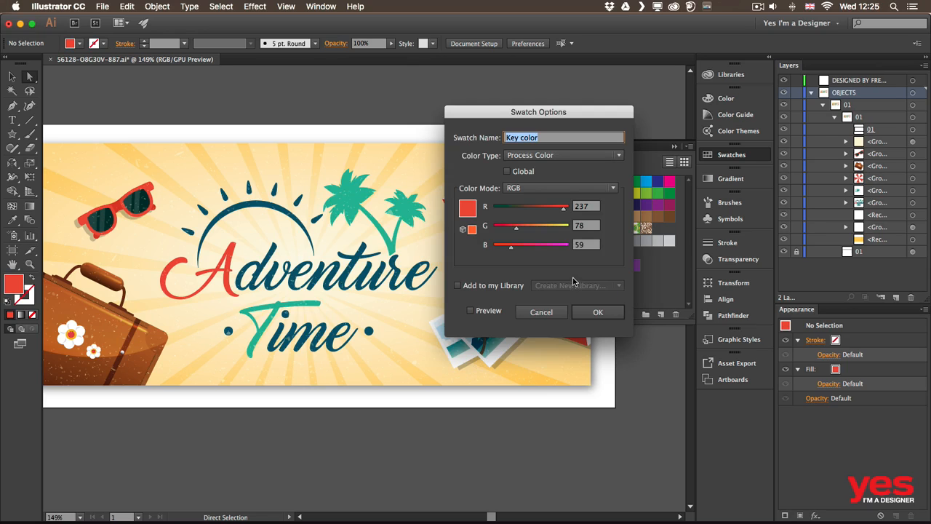
click(470, 310)
drag(550, 120, 685, 181)
drag(661, 275, 630, 284)
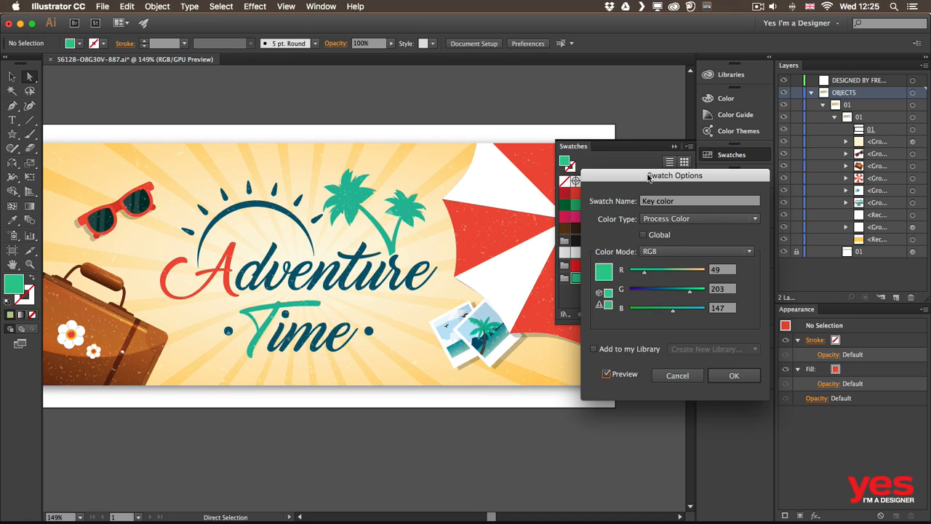
drag(649, 179, 629, 156)
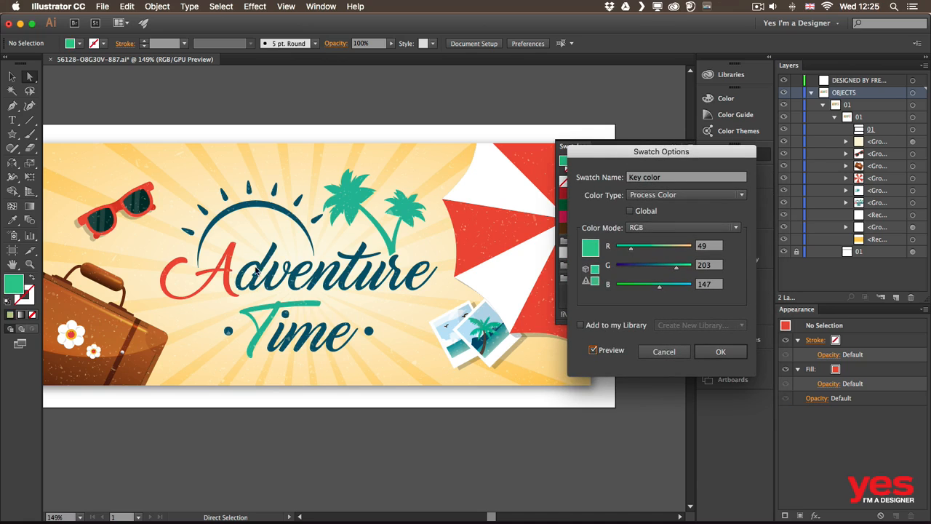
click(661, 249)
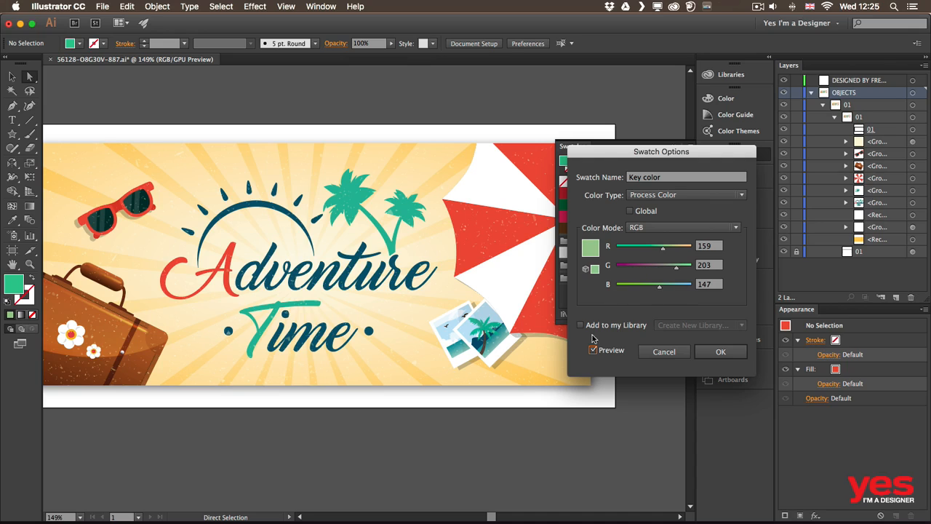
click(663, 354)
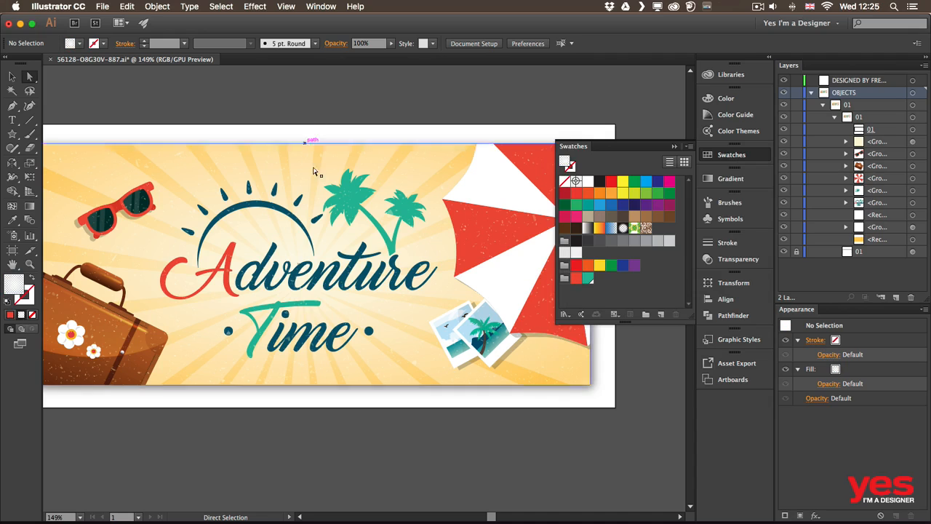
Step: Create a global CMYK swatch from the dark blue of the sun arc and add it to the "Vector elements" library
click(245, 206)
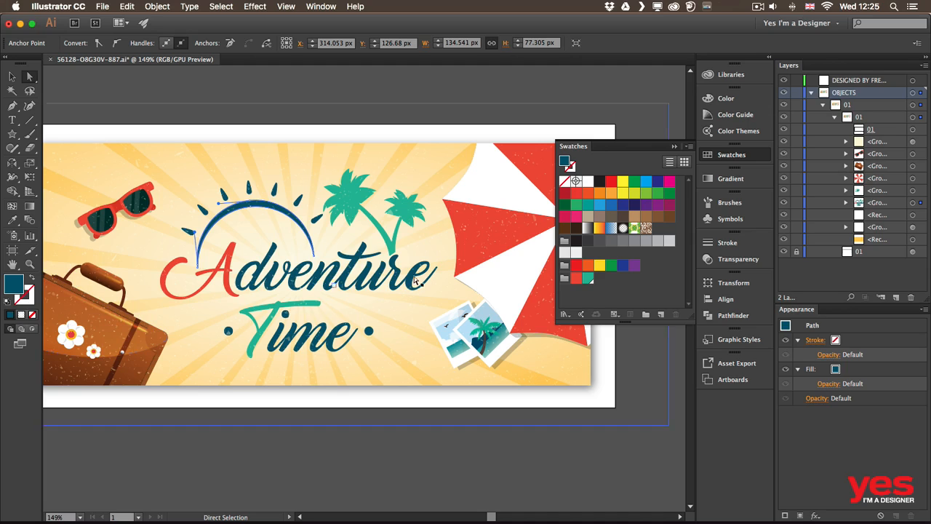
click(661, 315)
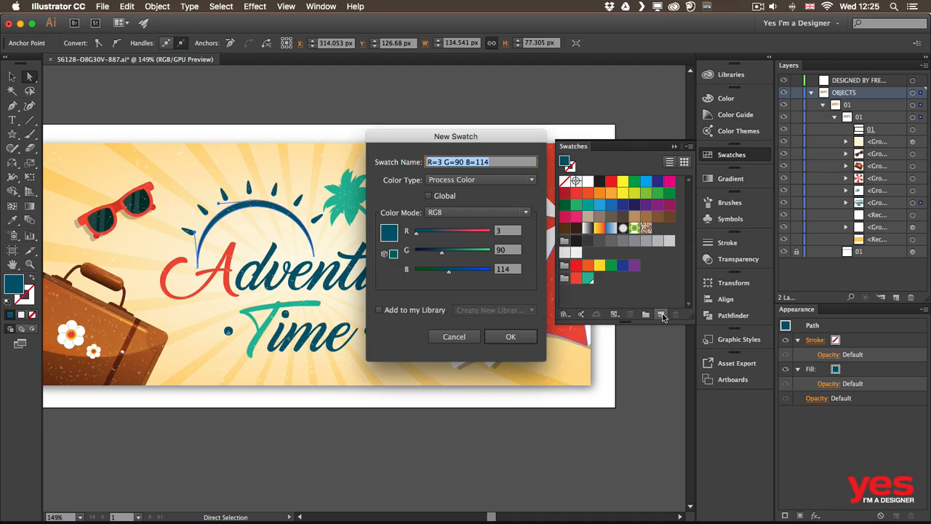
click(429, 197)
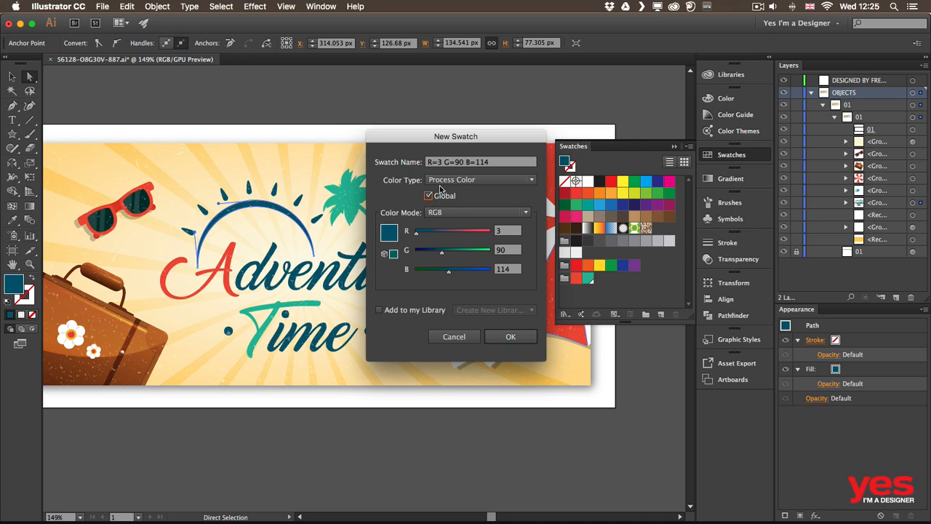
click(492, 181)
click(451, 212)
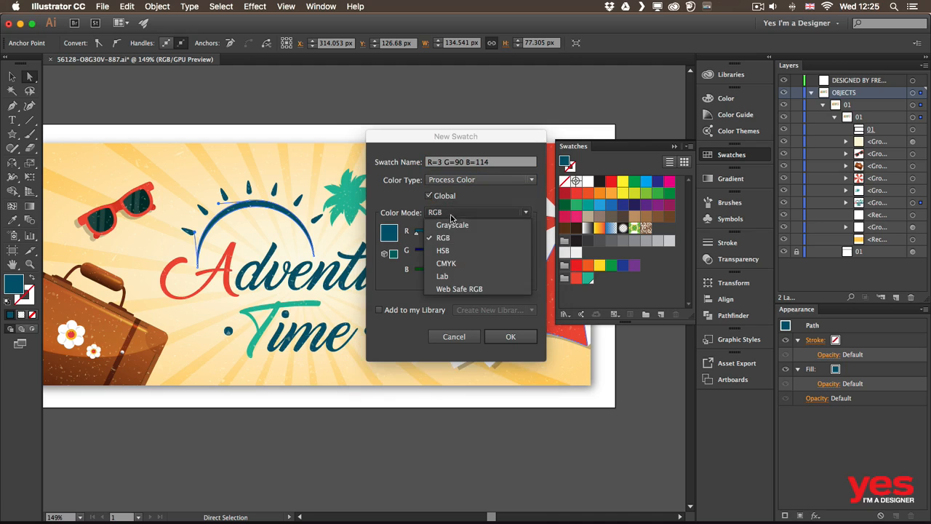
click(454, 265)
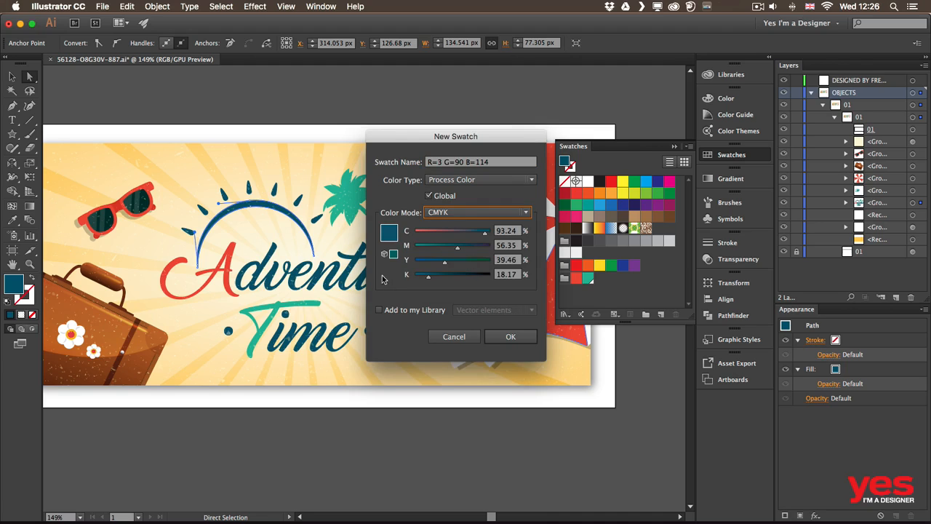
click(412, 314)
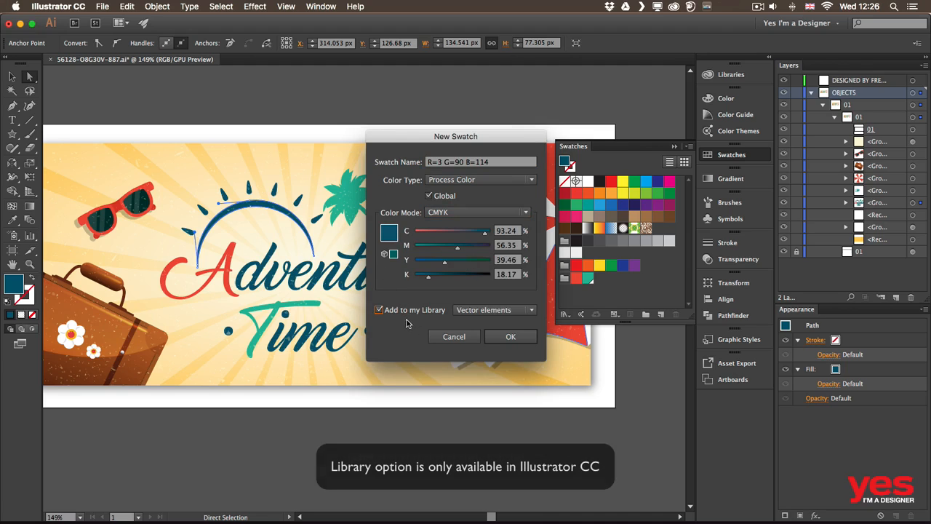
click(501, 309)
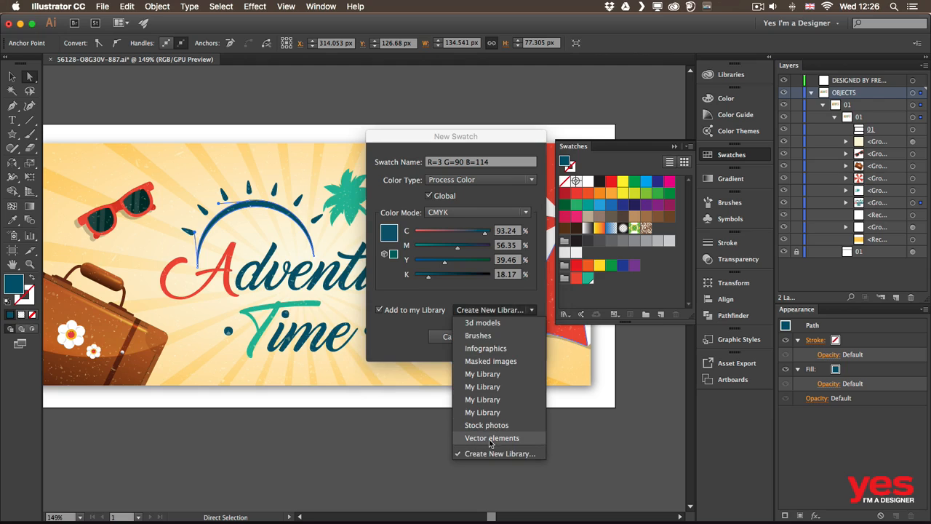
click(492, 438)
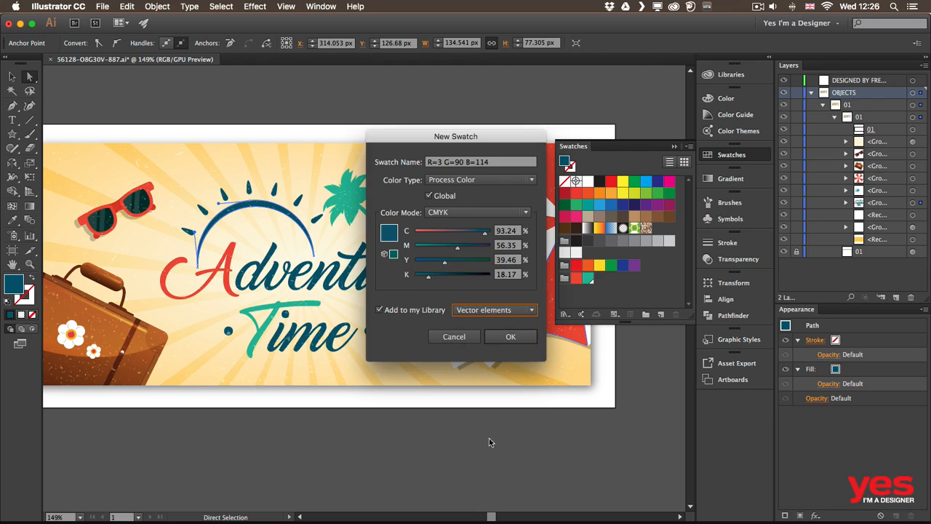
click(512, 337)
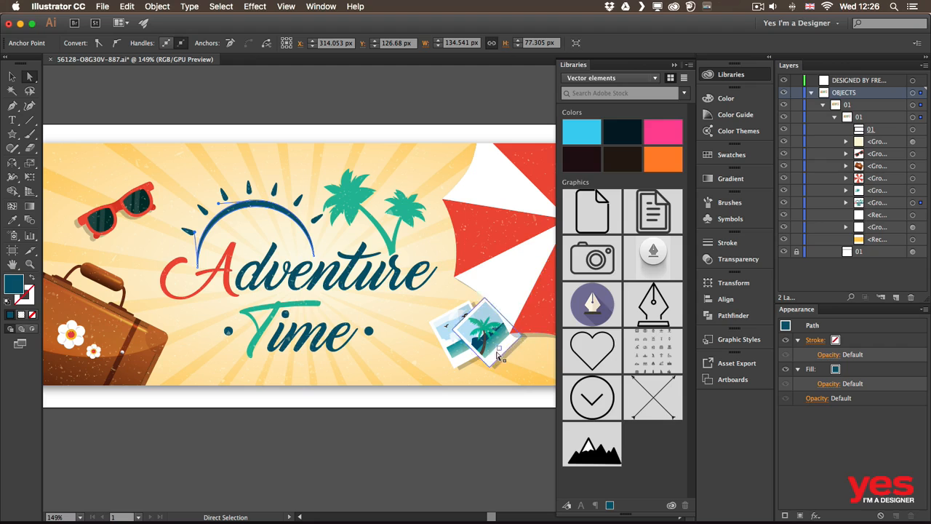
Step: Move the new dark blue swatch into the color group beside the green swatch
click(730, 157)
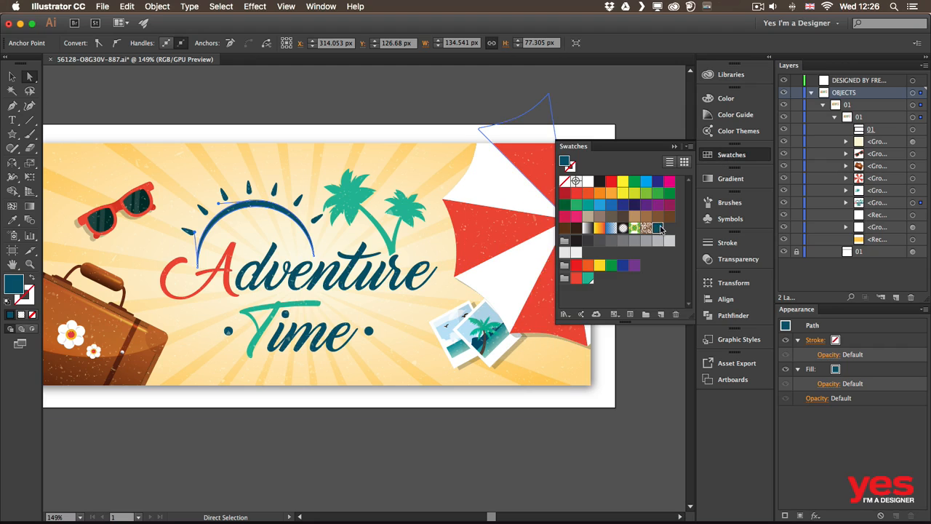
drag(659, 230, 596, 281)
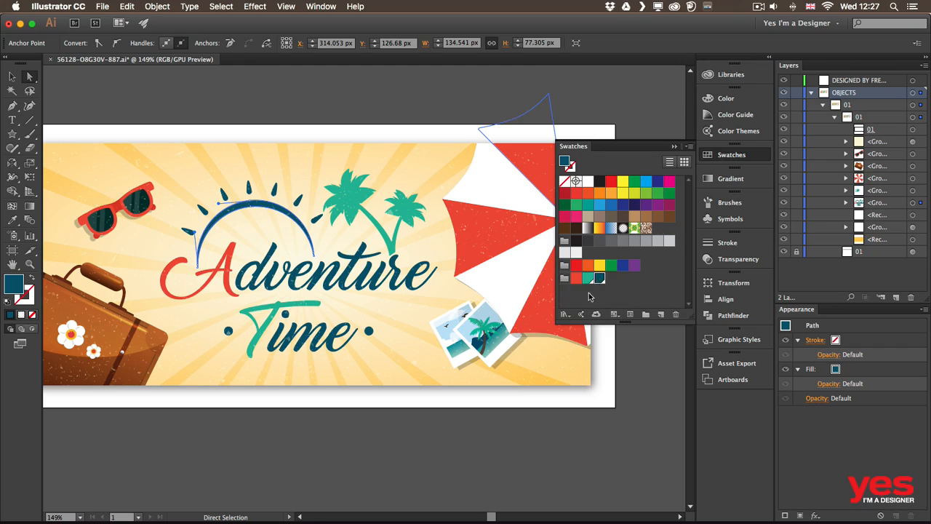
Step: Fill the middle red umbrella stripe with the dark blue color saved in the "Vector elements" library
click(718, 76)
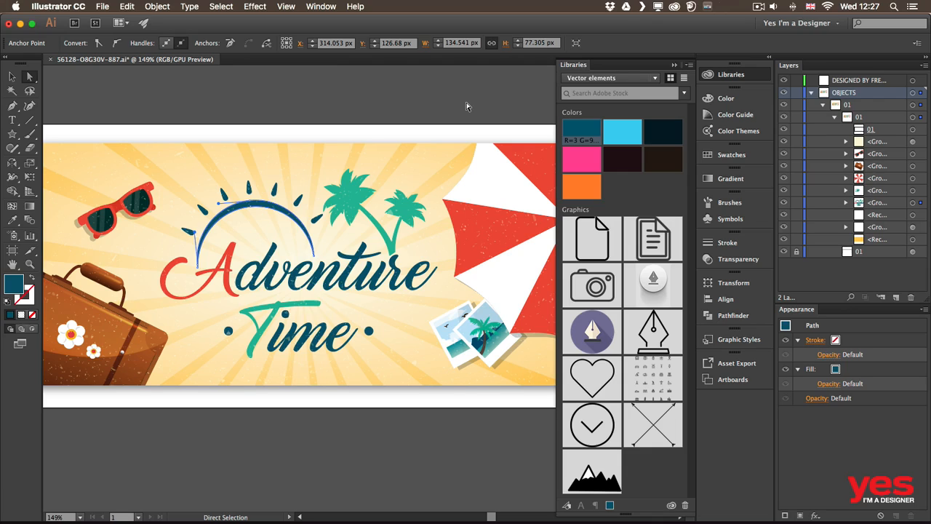
click(476, 251)
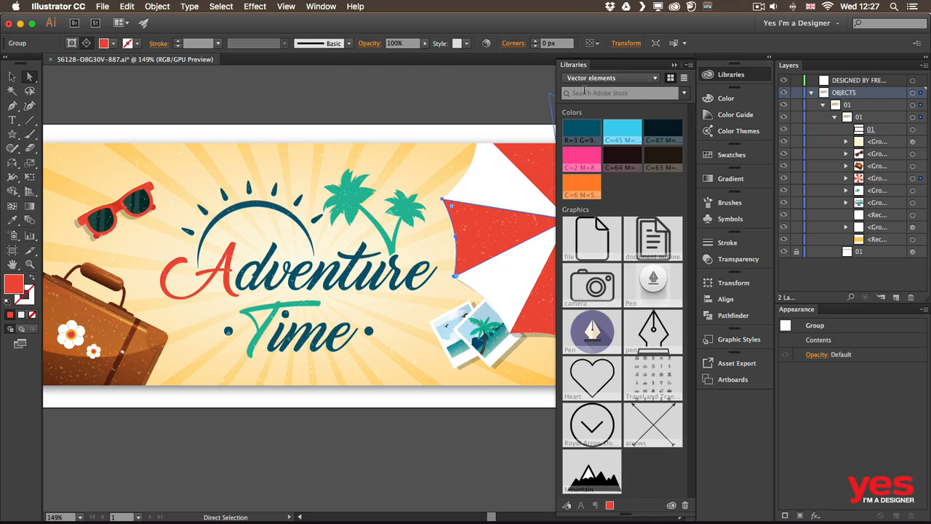
click(582, 131)
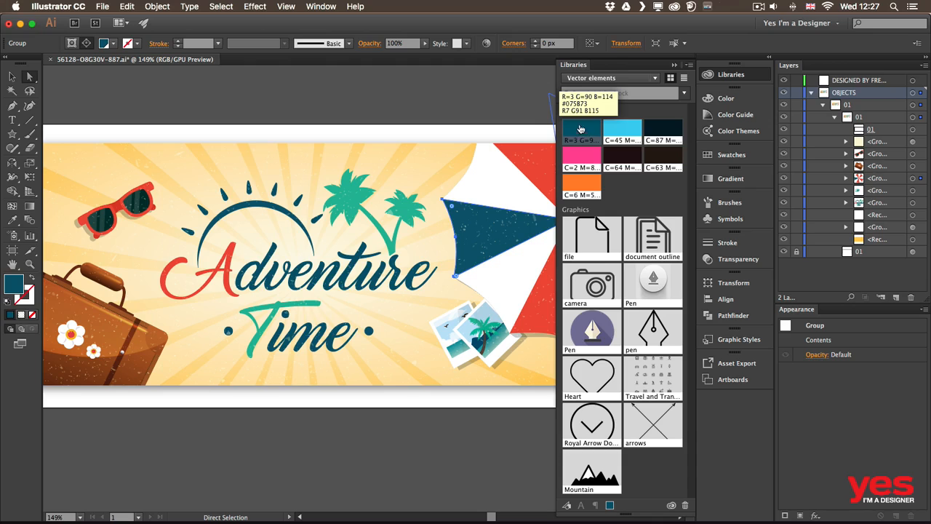
Step: Try the color group's green and red swatches on the umbrella stripe, finish with its dark blue swatch, and deselect the stripe
click(735, 155)
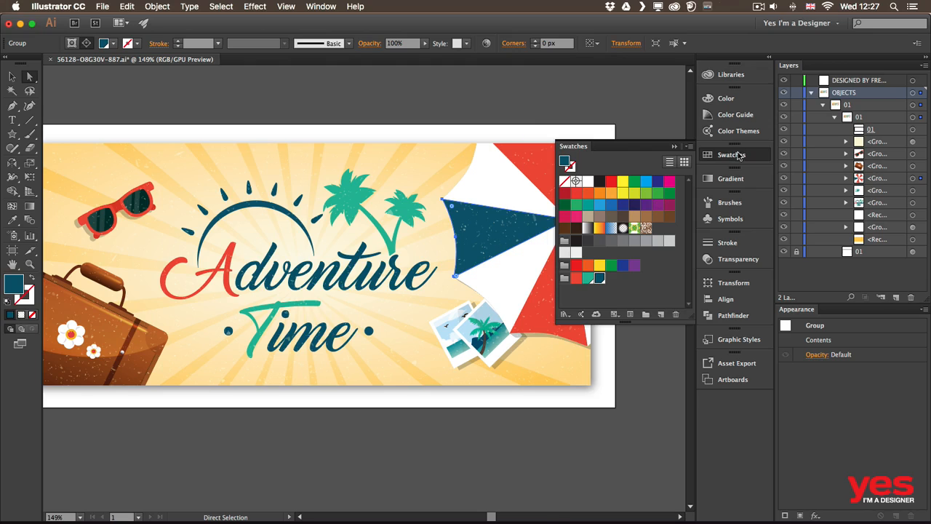
click(588, 278)
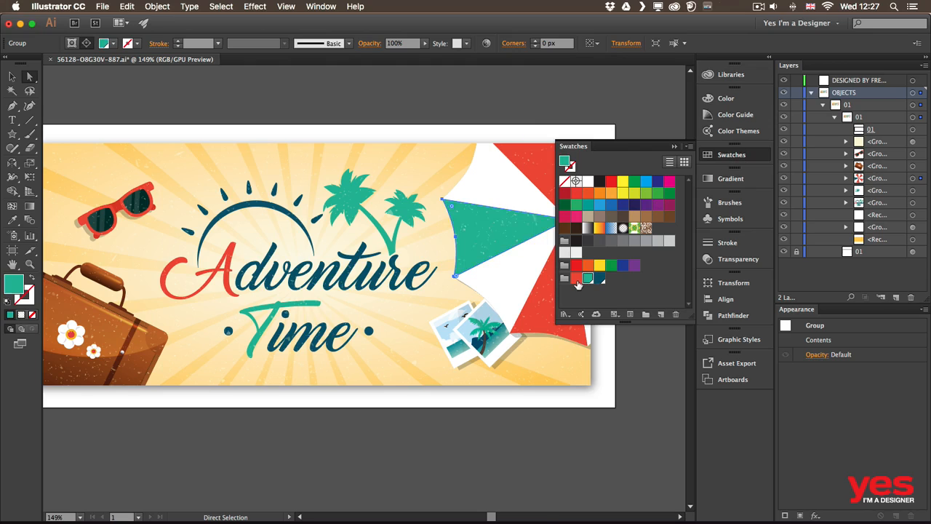
click(576, 278)
click(588, 278)
click(600, 278)
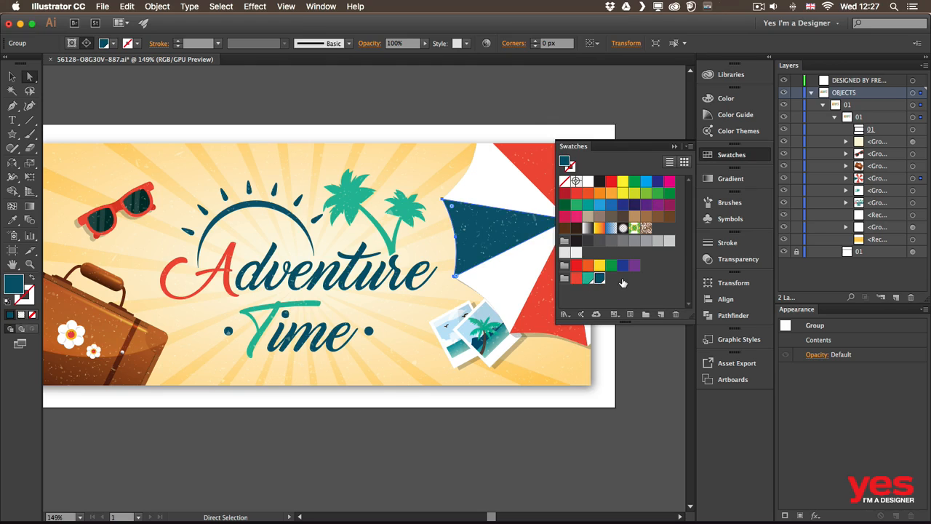
key(v)
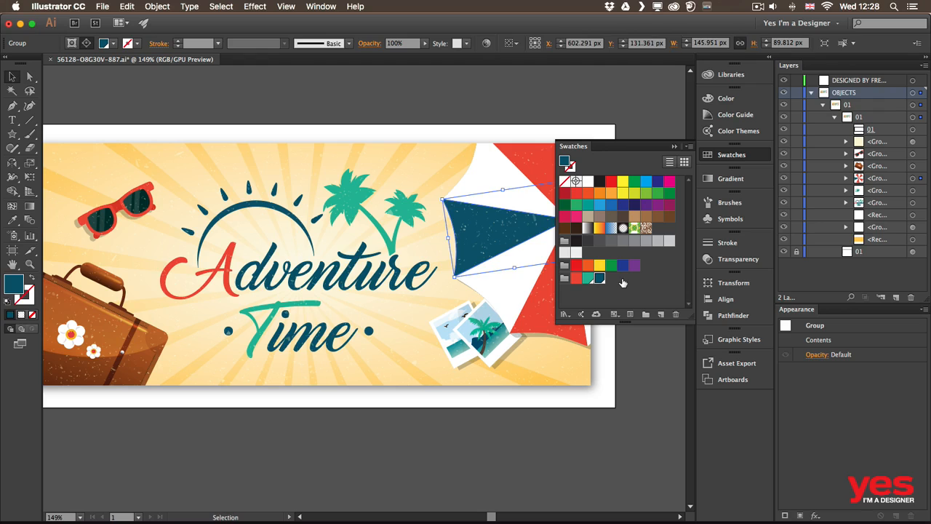
click(379, 93)
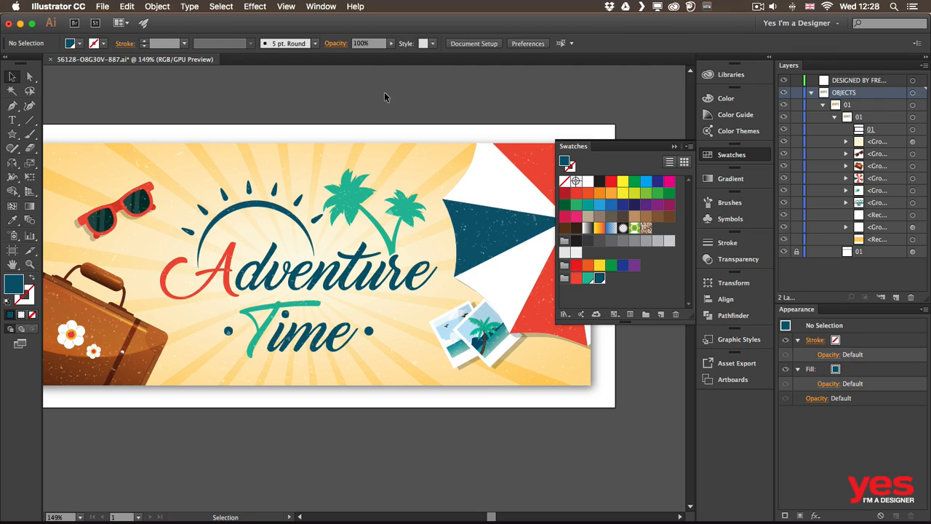
Step: Create a color group from the entire artwork's colors with process colors converted to global and tint swatches included, then deselect the artwork
drag(385, 94, 431, 95)
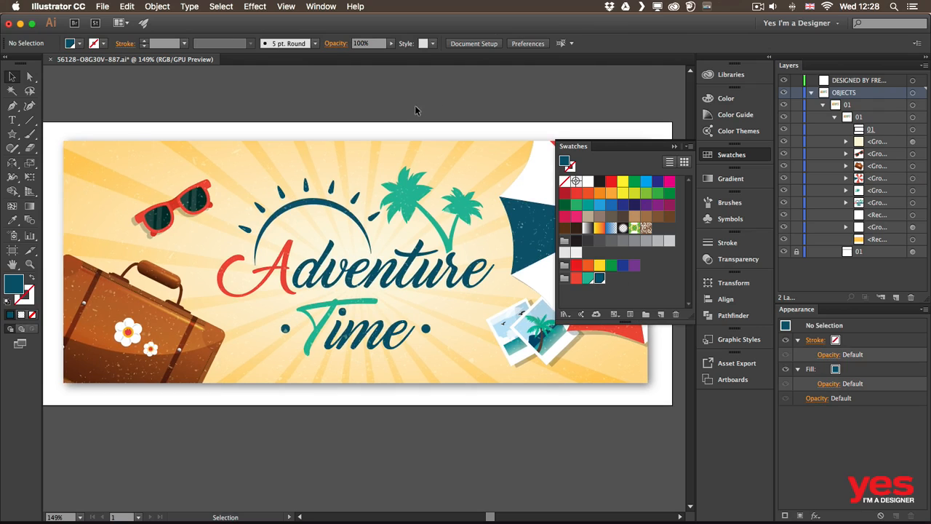
key(super+a)
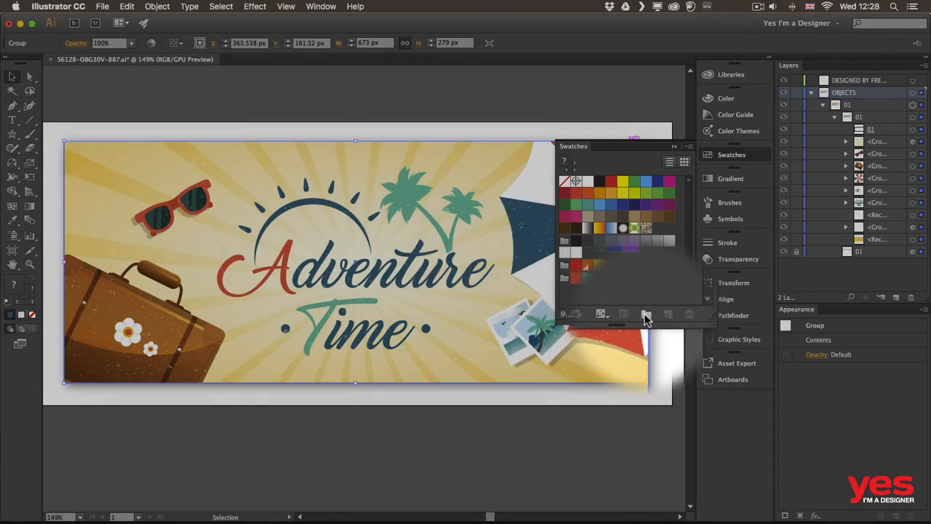
click(644, 312)
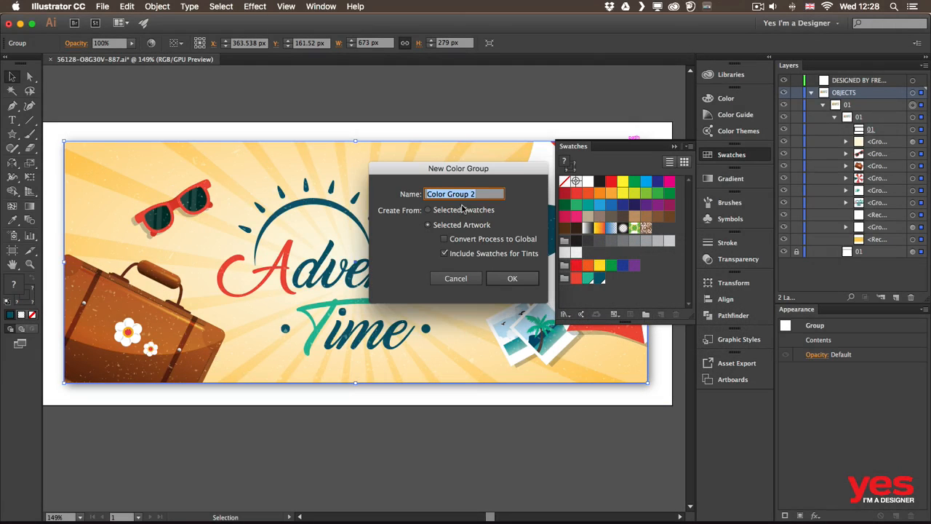
click(483, 240)
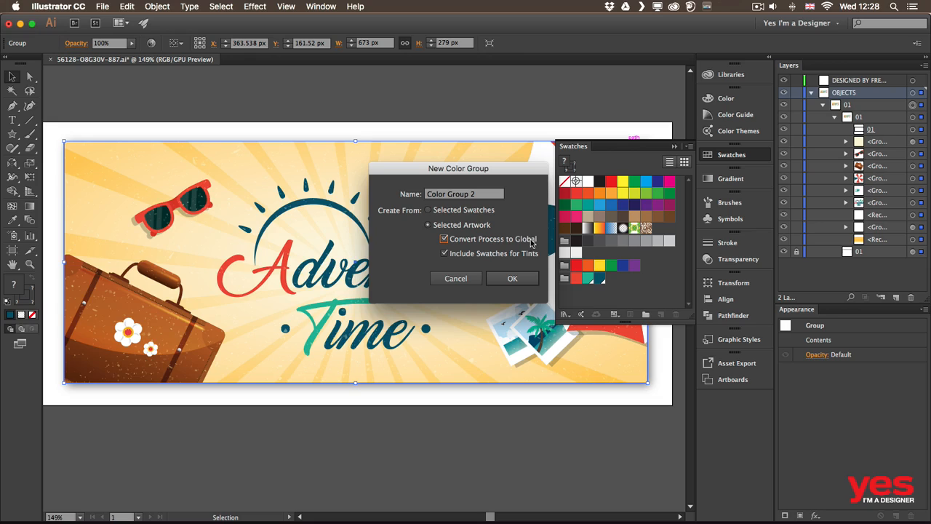
click(514, 279)
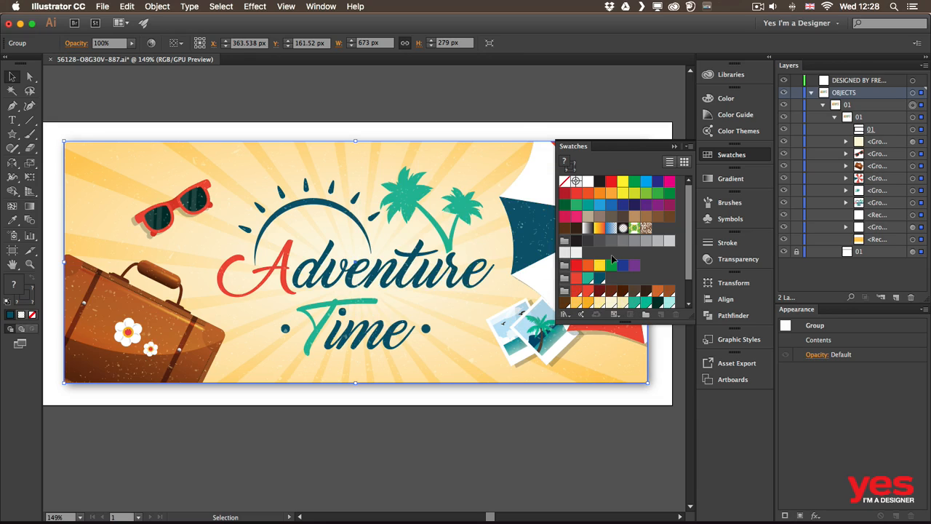
drag(685, 243, 686, 273)
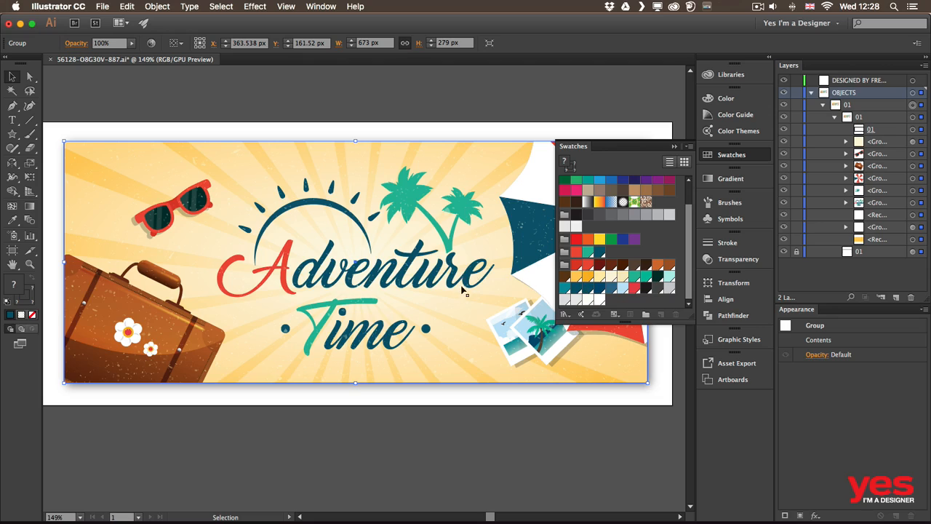
click(651, 327)
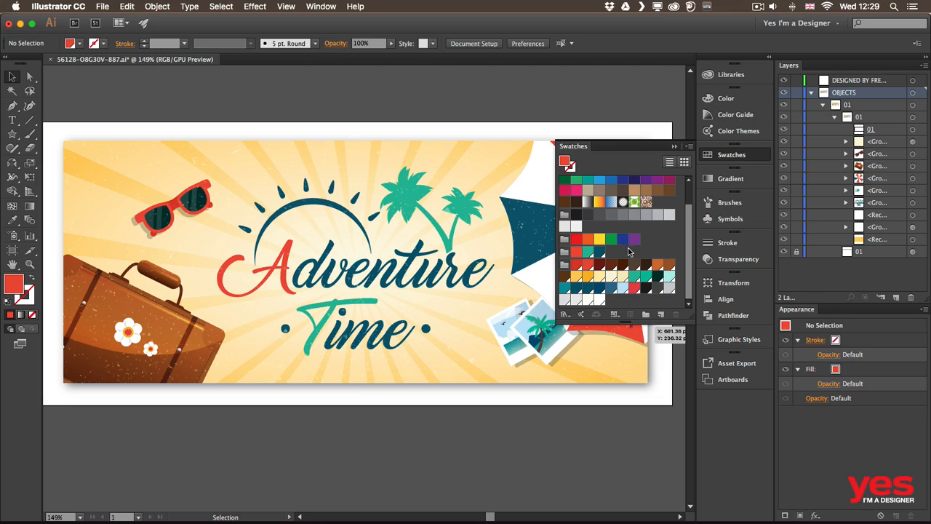
Step: Try recoloring the global red swatch to R=78 G=195 B=176 with live preview on the artwork, and discard the change
click(587, 264)
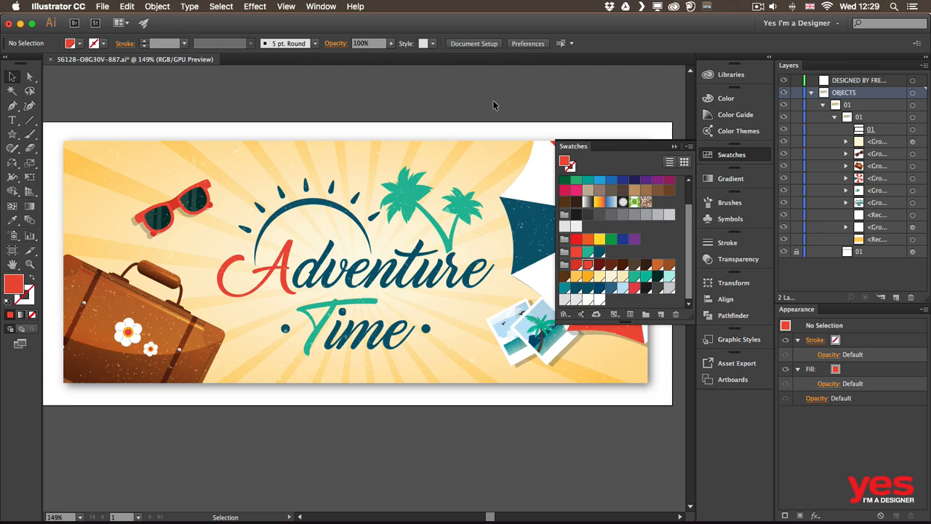
double_click(588, 263)
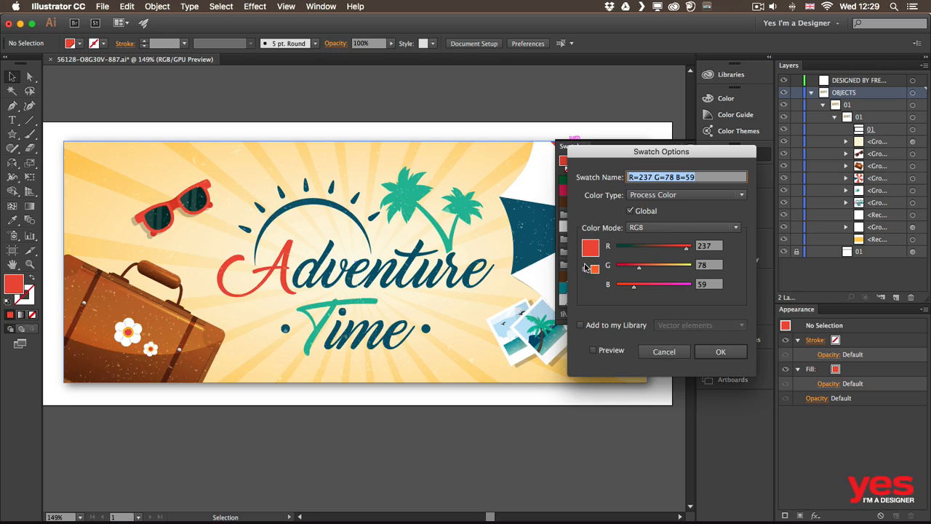
click(593, 350)
drag(638, 268, 668, 287)
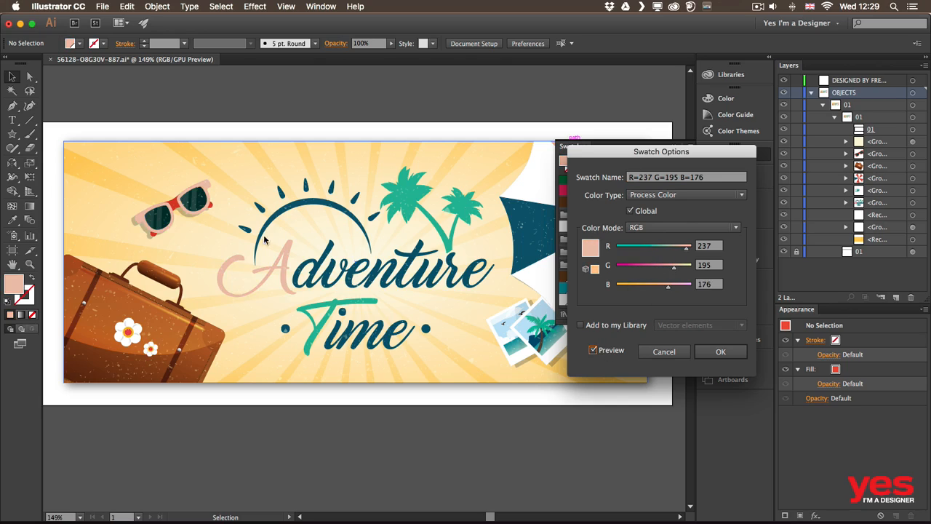
drag(687, 249, 630, 253)
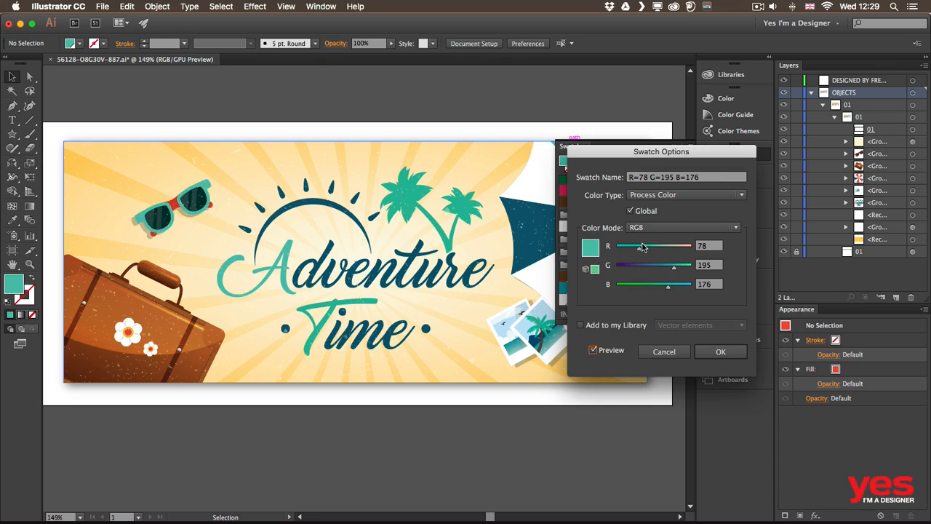
click(663, 351)
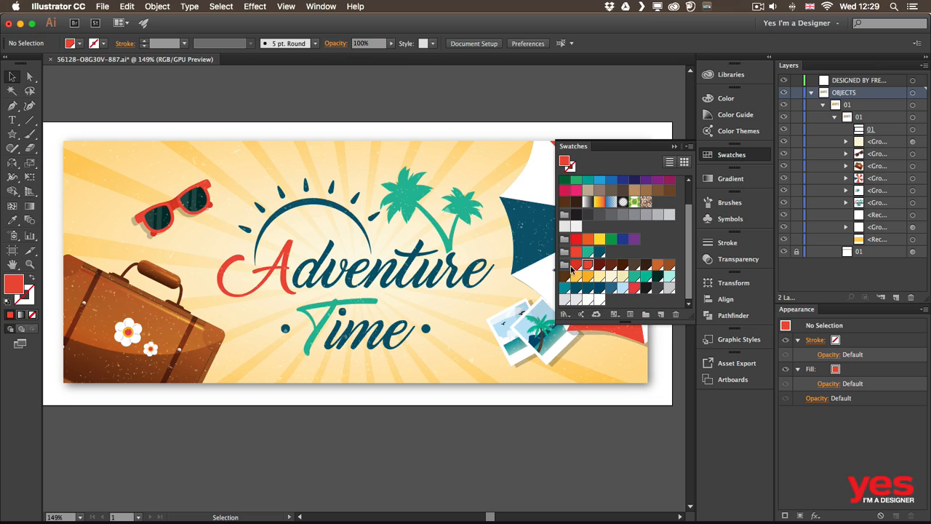
Step: Delete all swatches from the bright red in the first row through the purple in the rainbow color group
click(651, 249)
drag(687, 254, 687, 220)
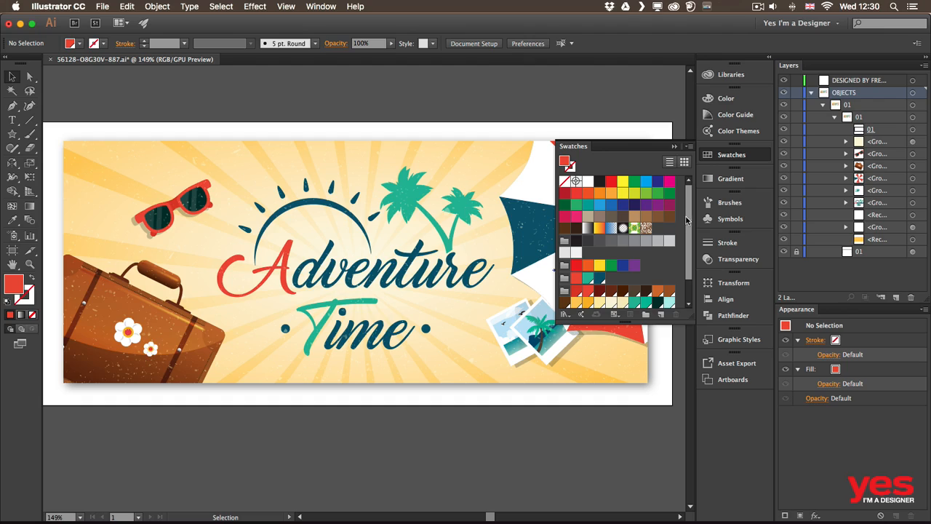
click(634, 266)
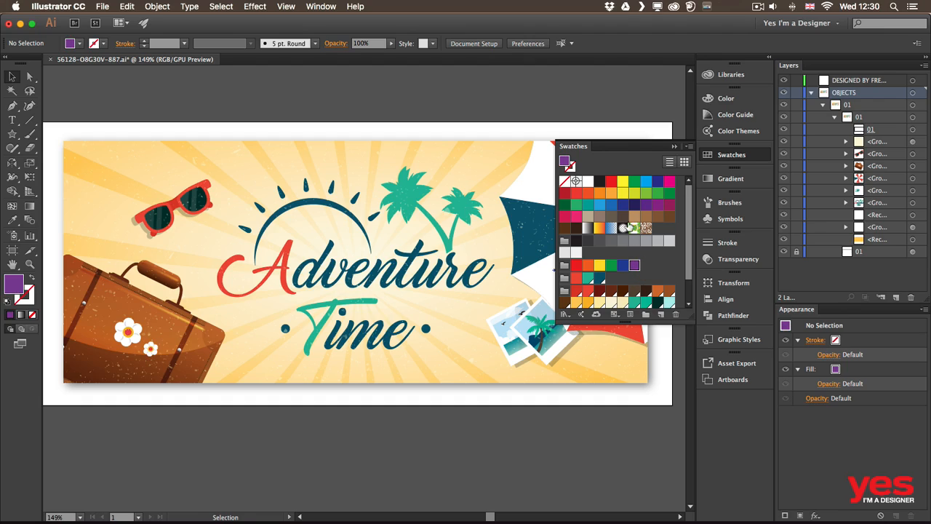
key(shift)
shift+click(612, 184)
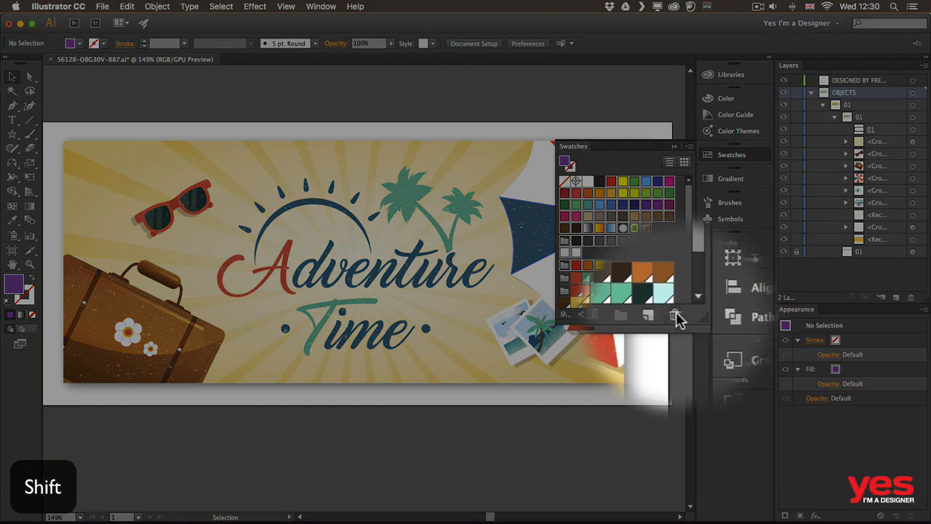
click(676, 315)
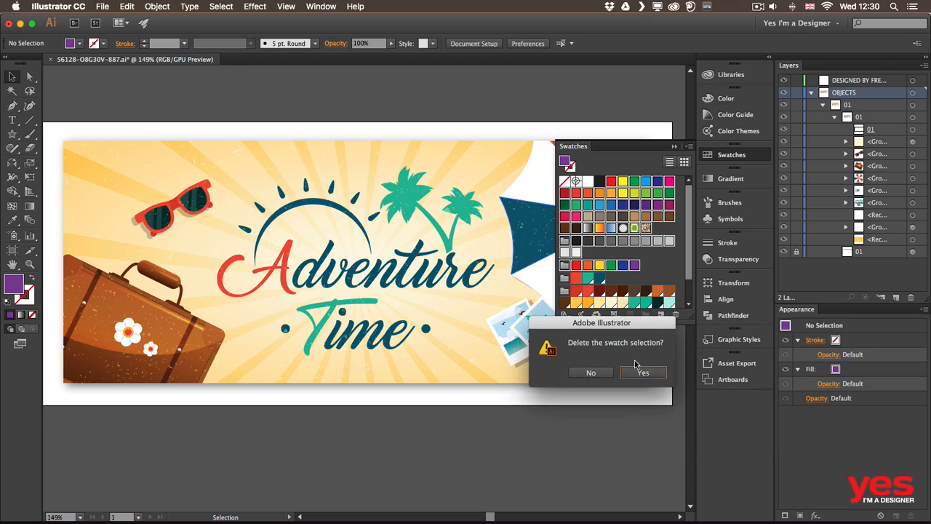
click(646, 372)
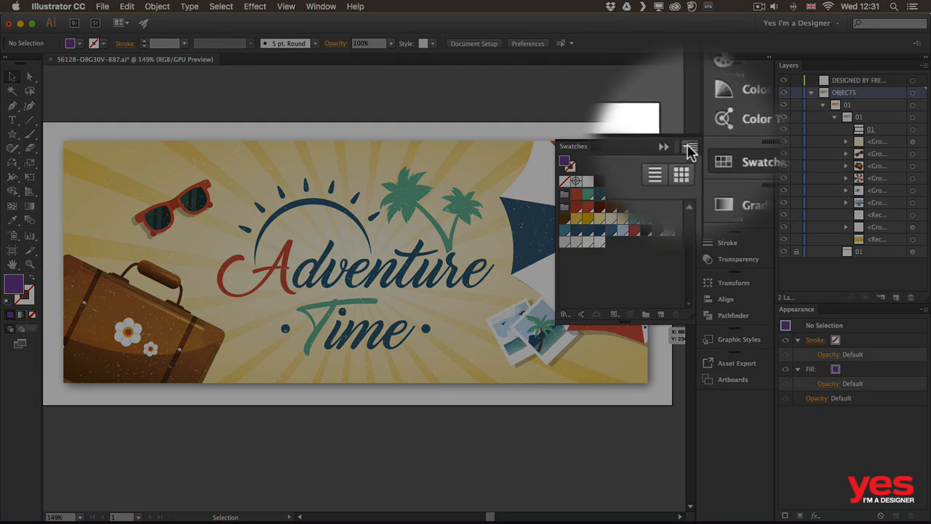
Step: Save the swatch library as a Swatch Exchange (ASE) file named "color swatches" in the Illustrator folder
click(689, 148)
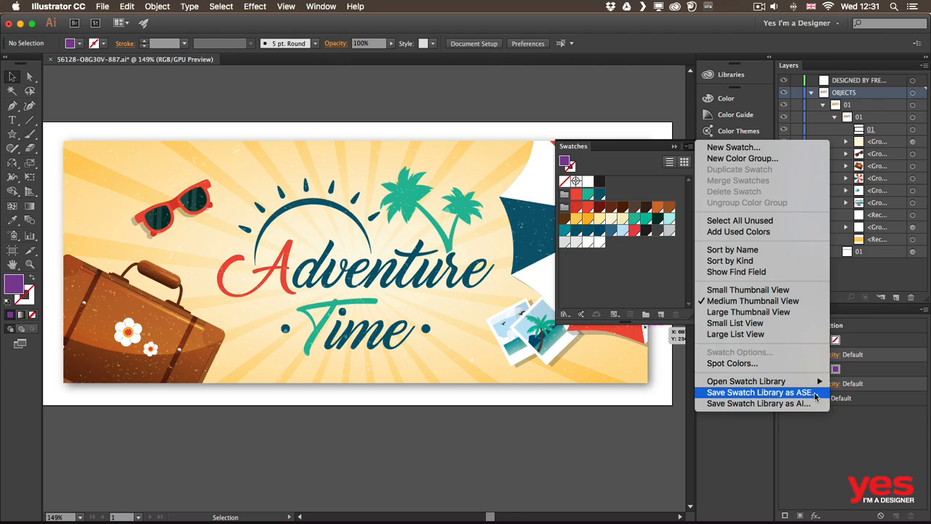
click(818, 392)
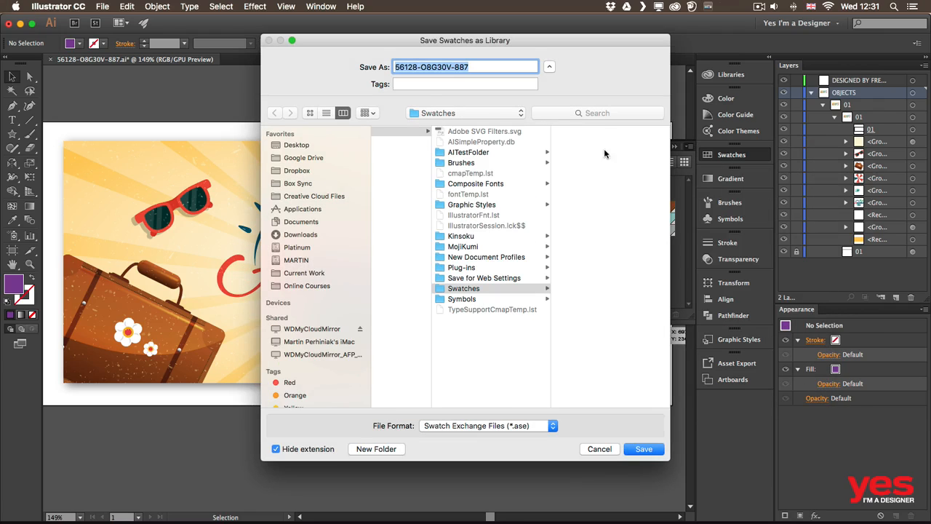
click(462, 113)
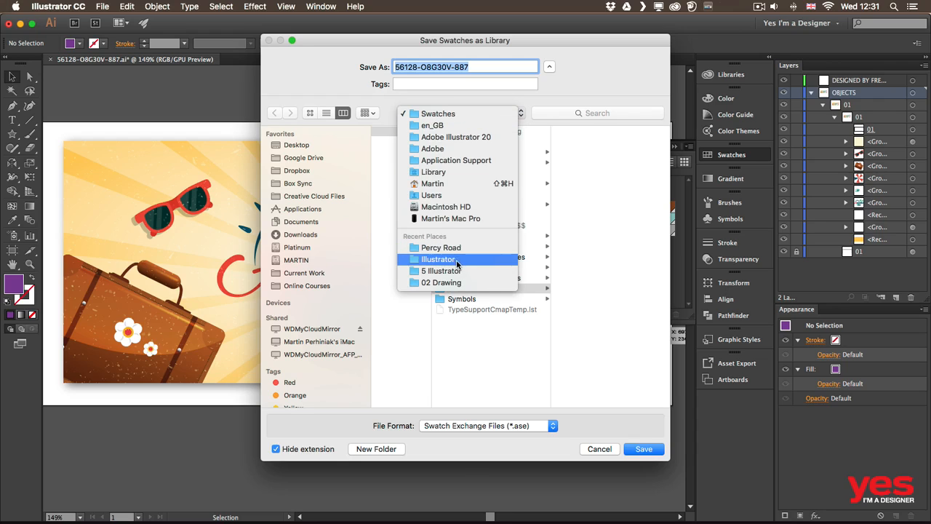
click(445, 259)
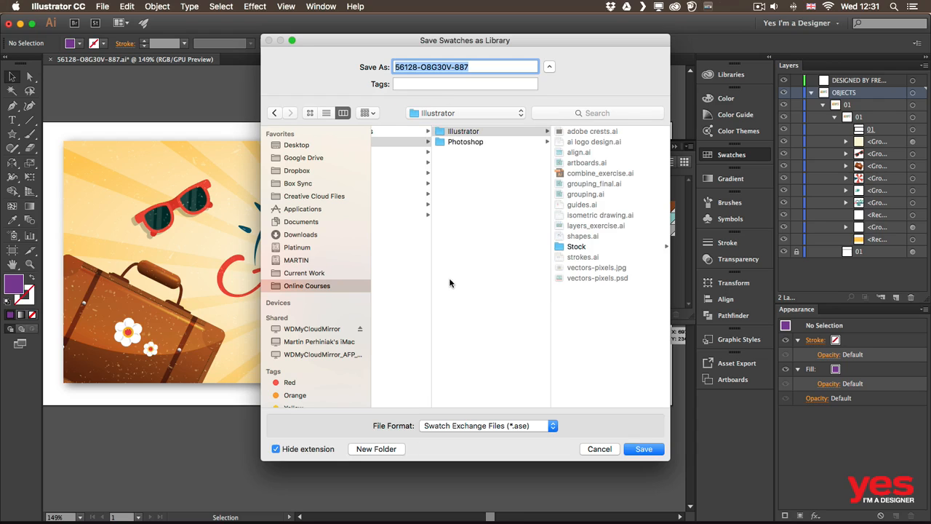
text(color swatches)
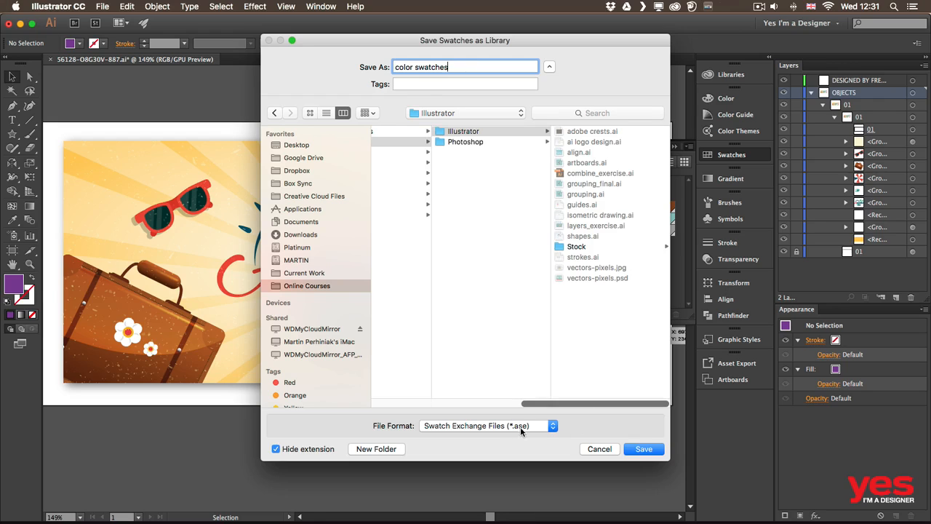
click(649, 451)
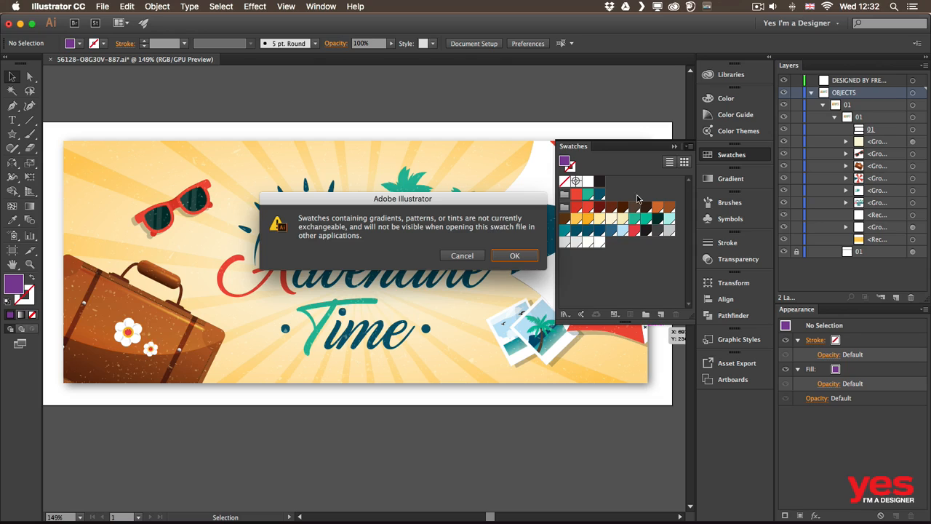
click(515, 255)
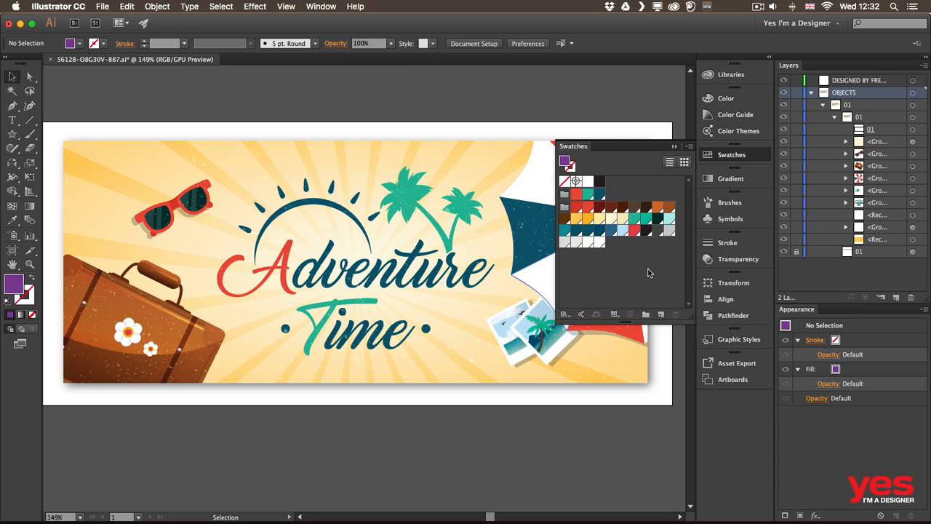
Step: Open the PANTONE+ Solid Coated color book and enlarge its panel over the artwork to show many more swatches
click(565, 315)
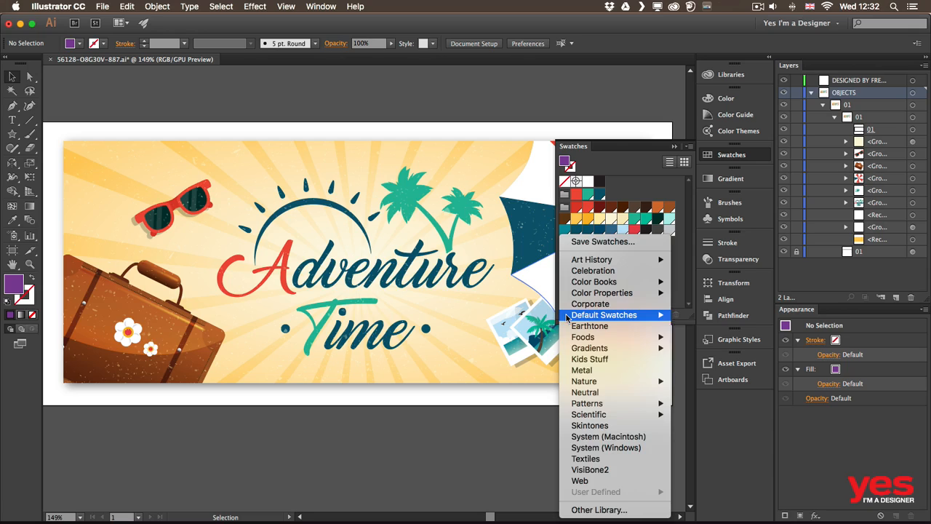
mouse_move(566, 318)
mouse_move(605, 286)
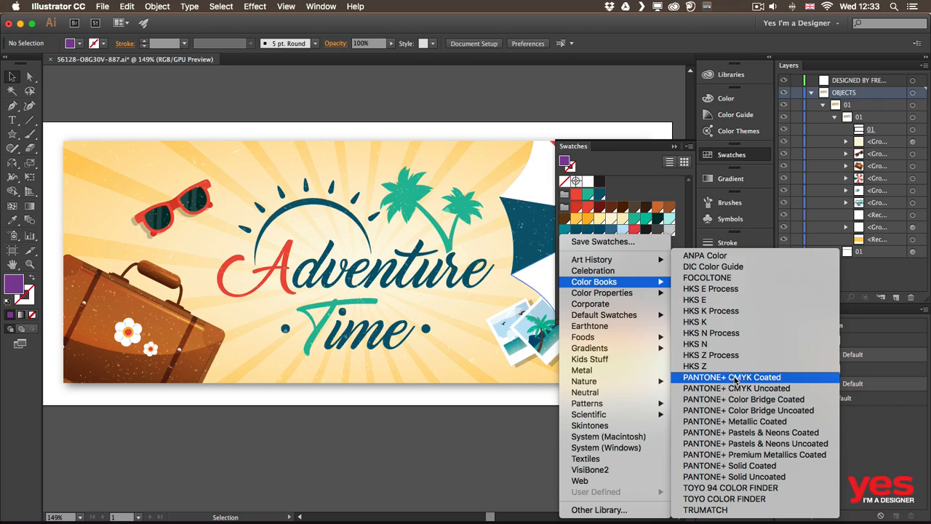
click(751, 467)
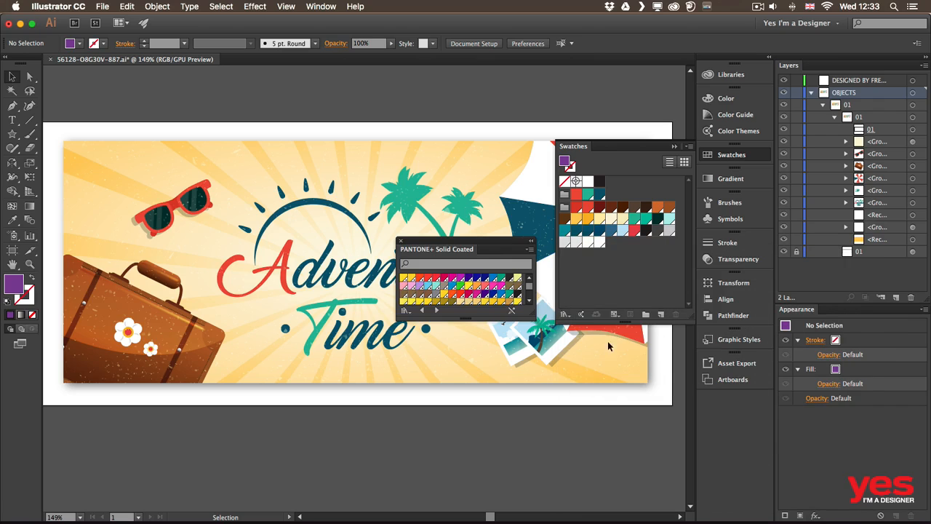
drag(489, 249, 481, 125)
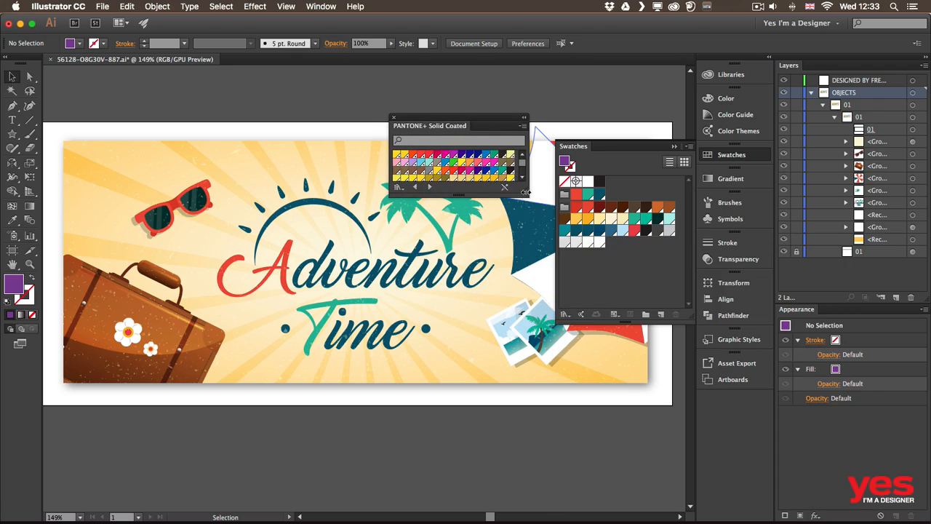
drag(523, 191, 524, 391)
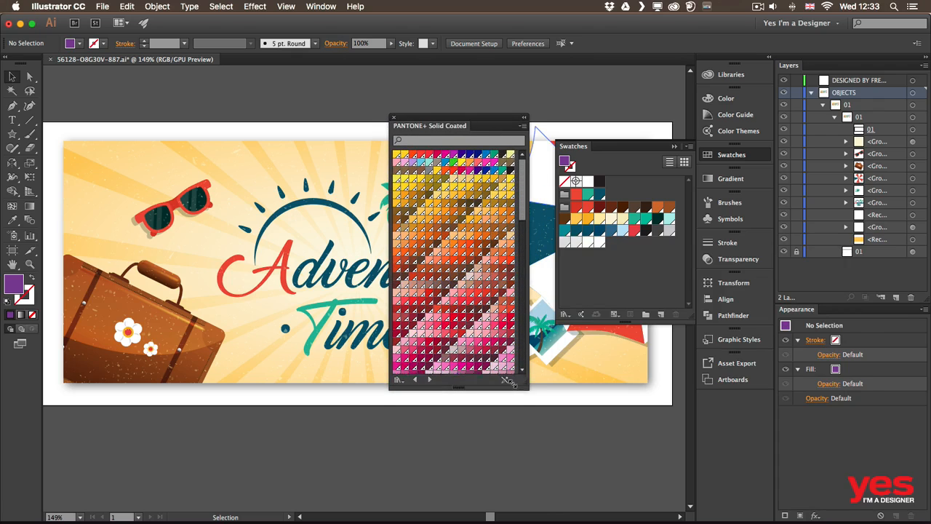
Step: Search the PANTONE+ Solid Coated book for 785, add the matching red to the document swatches, and close the book
drag(525, 183, 501, 345)
scroll(502, 345, up, 10)
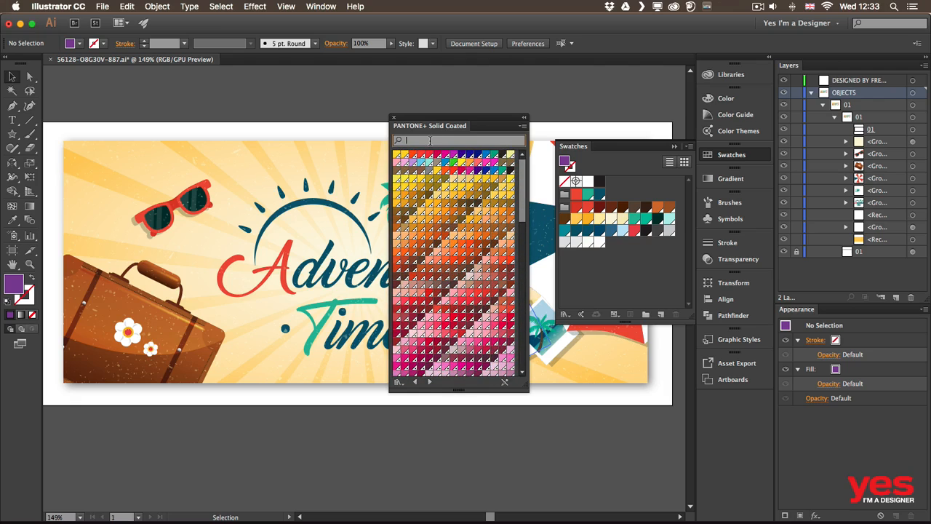
text(78)
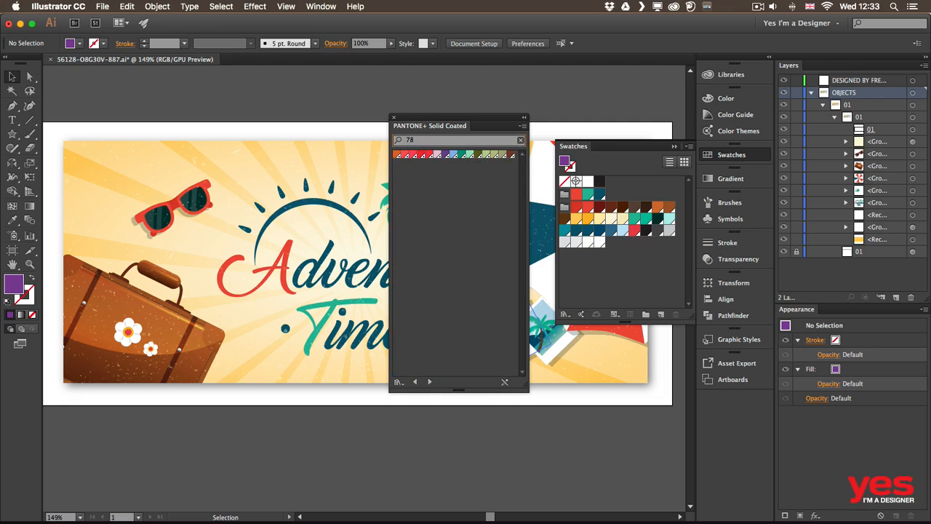
text(5)
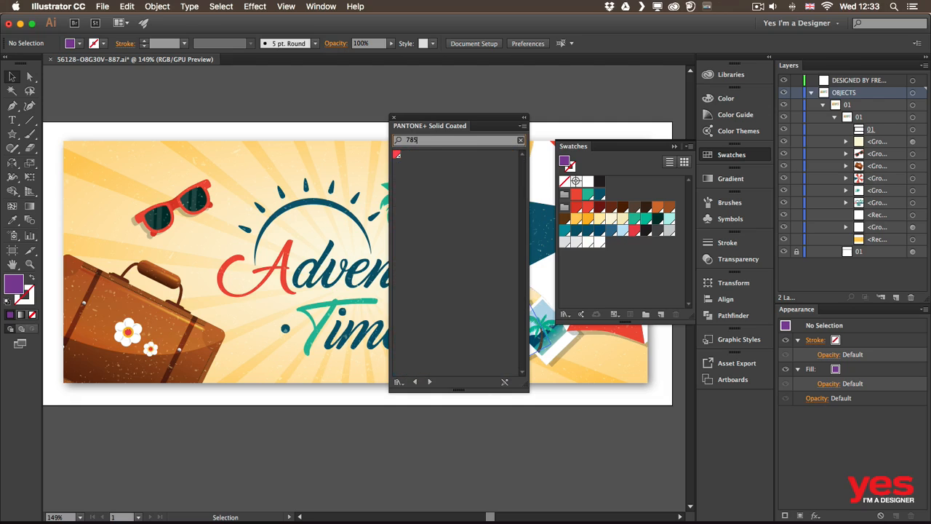
click(397, 155)
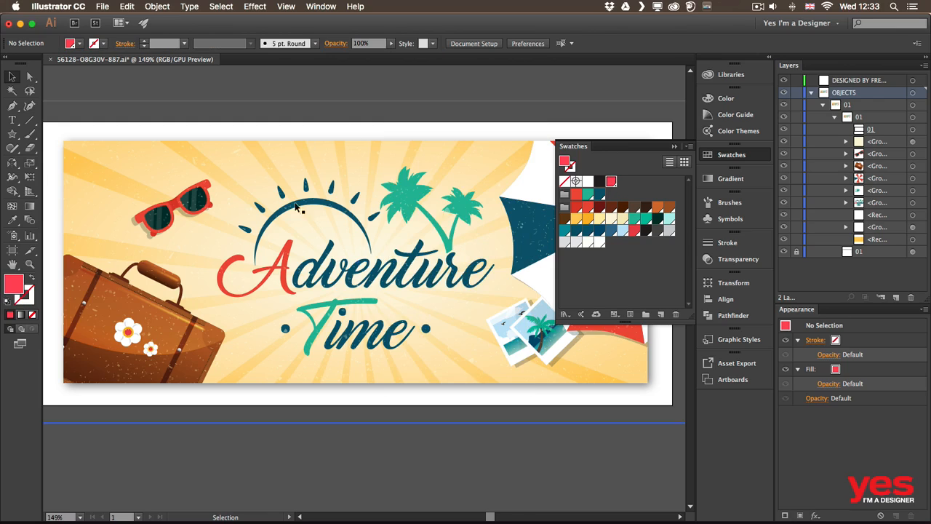
Step: Apply the PANTONE 1785 C spot swatch to the letter A in "Adventure" and review the swatch's options
key(a)
click(290, 248)
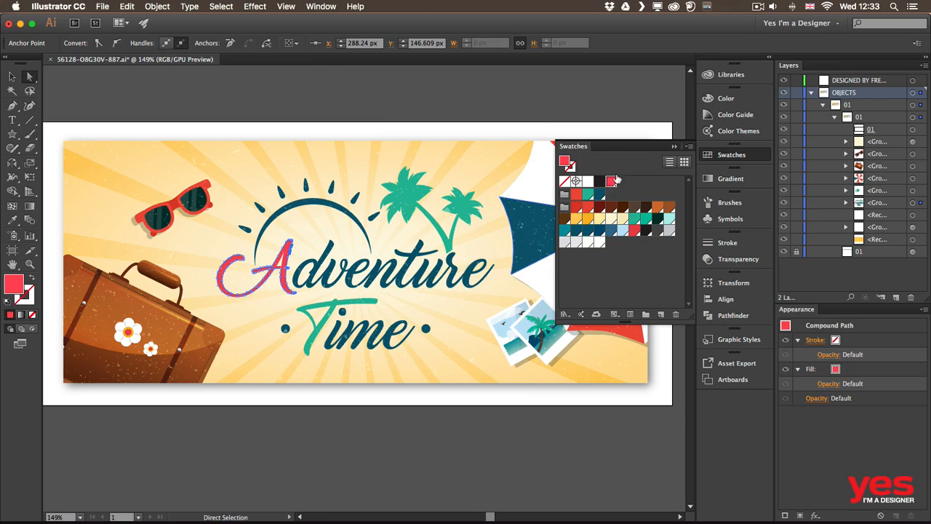
double_click(611, 182)
drag(634, 147, 383, 125)
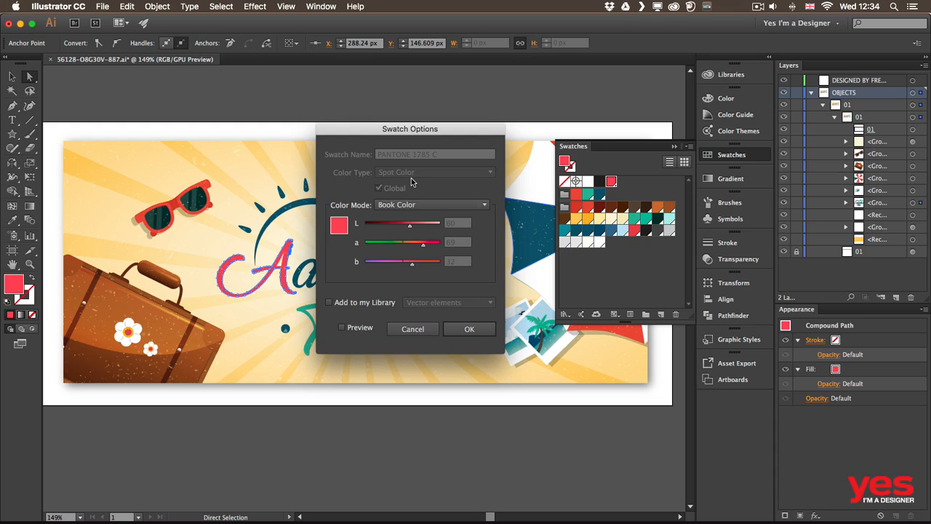
click(480, 331)
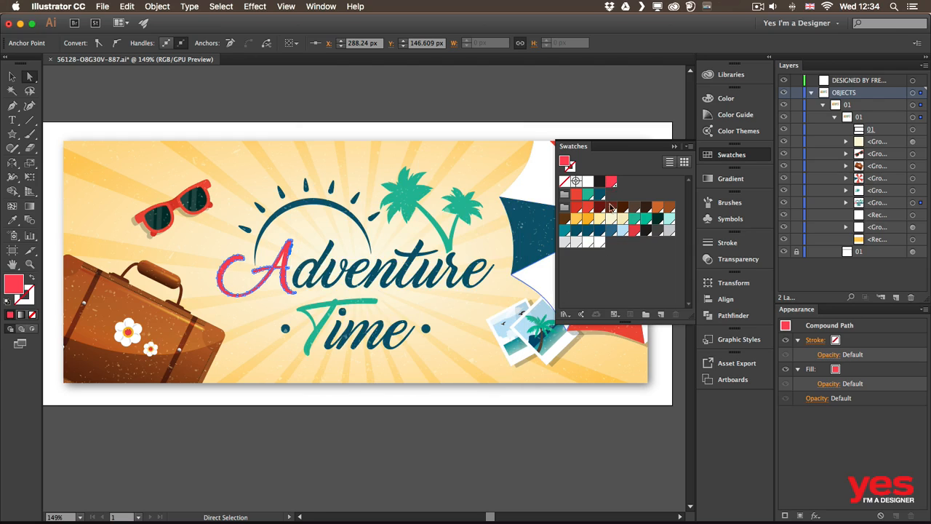
Step: Fill the letter A with the dark blue swatch of the three-color group, and preview CMYK mode in its options without saving
double_click(601, 195)
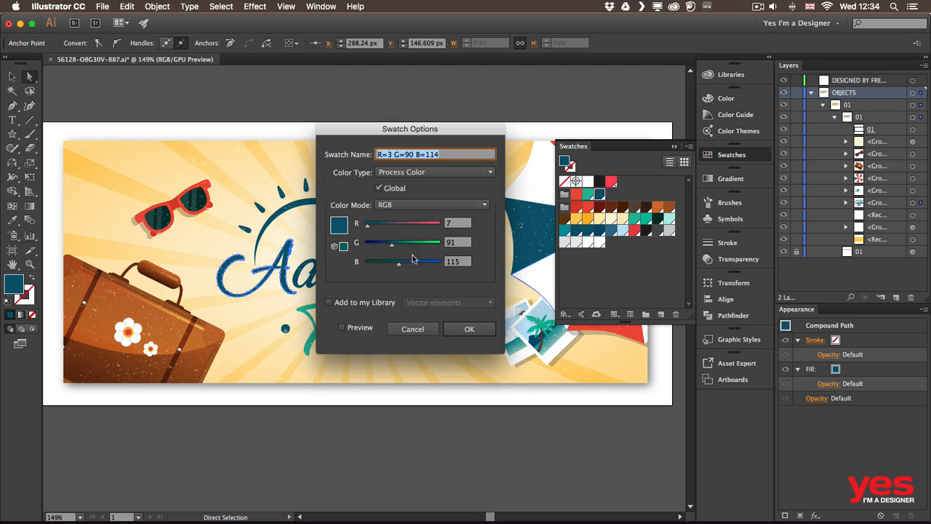
click(416, 205)
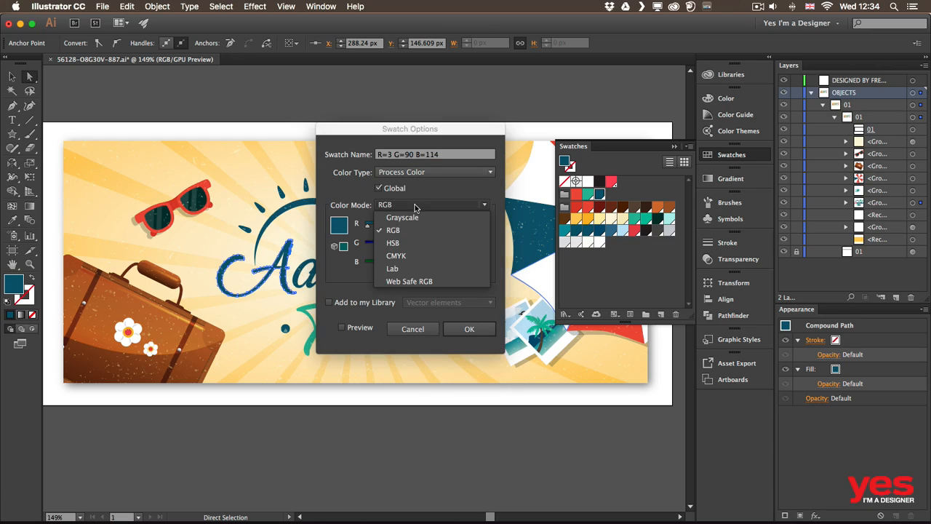
click(427, 206)
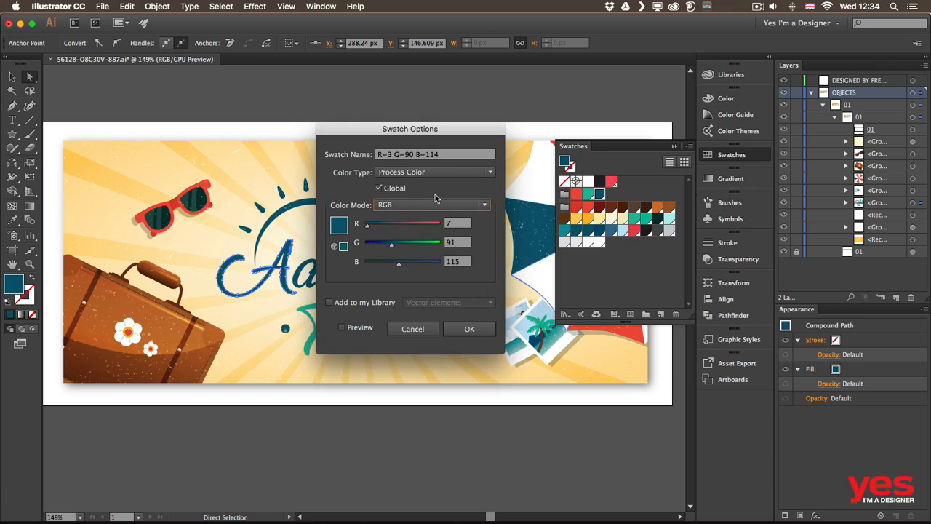
click(419, 207)
click(414, 254)
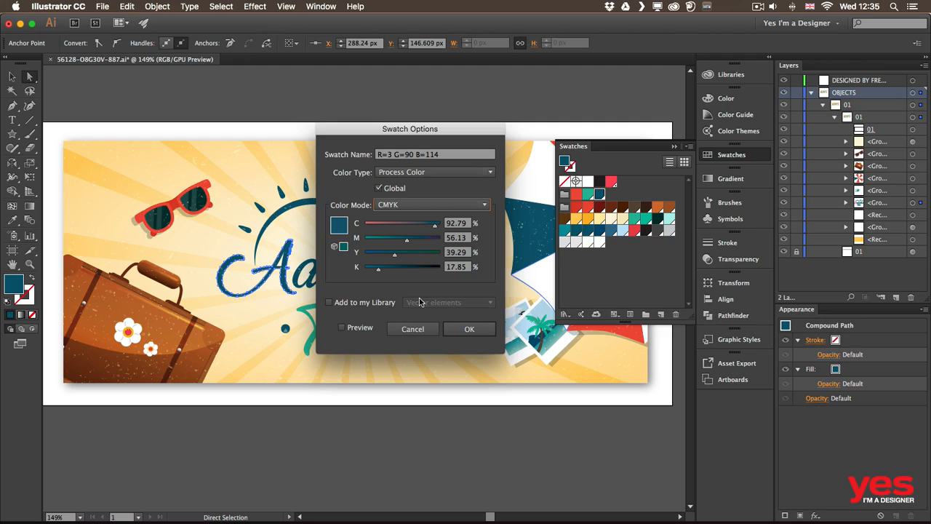
click(427, 330)
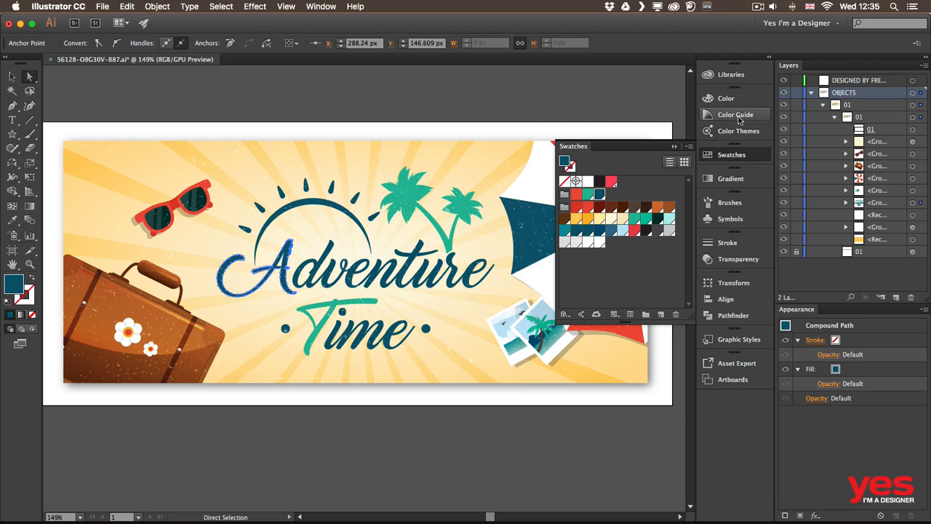
Step: Switch to the Adobe Color CC wheel and change the brown theme color to dark green 3F5831 and the purple to 8B3E88
click(734, 132)
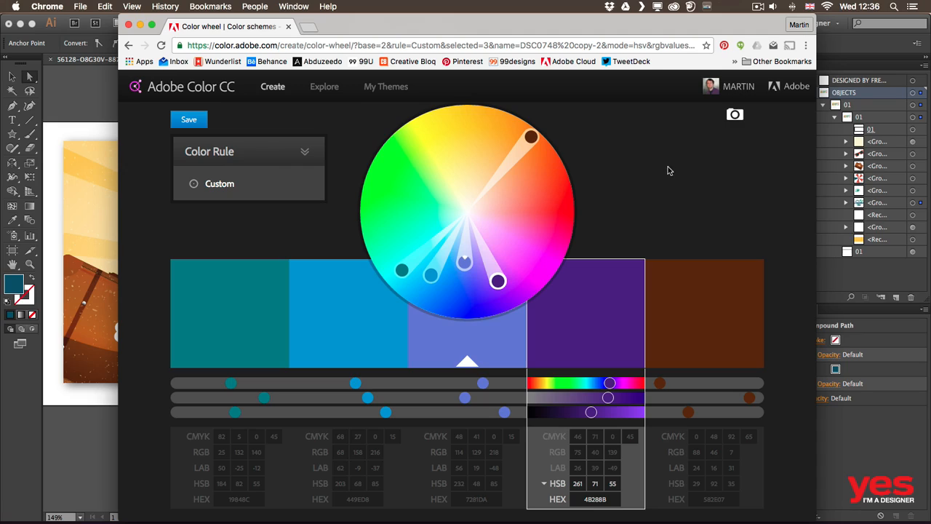
drag(531, 137, 426, 186)
drag(497, 281, 520, 240)
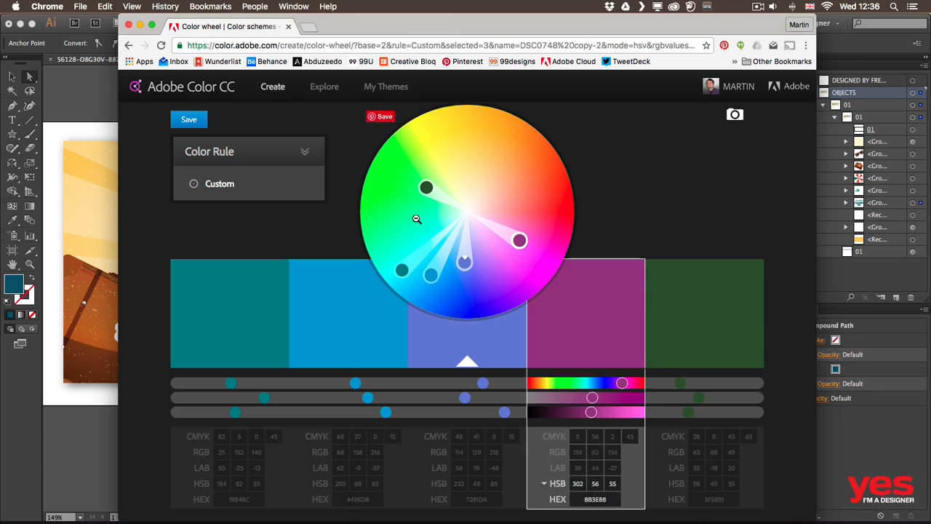
Step: Explore the published themes and save the navy, teal and cream Color Theme 1 to the Vector elements library
click(332, 88)
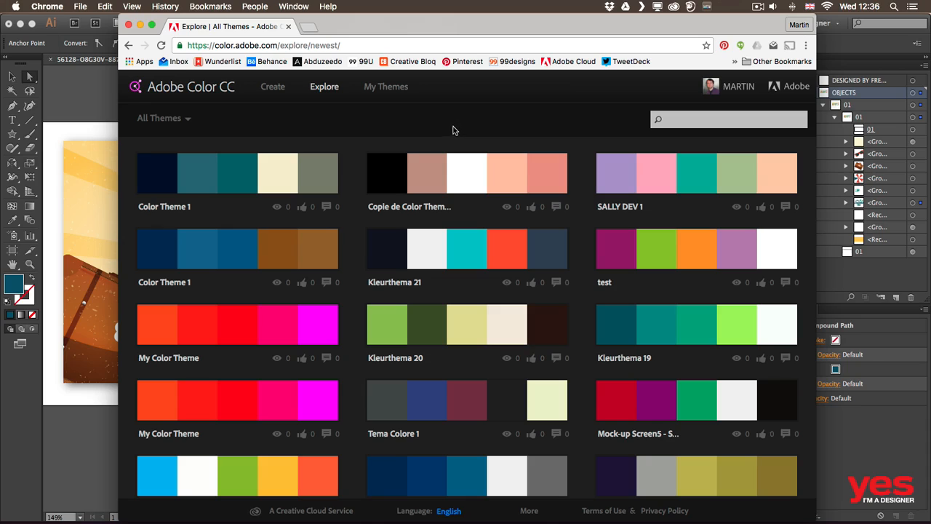
mouse_move(226, 181)
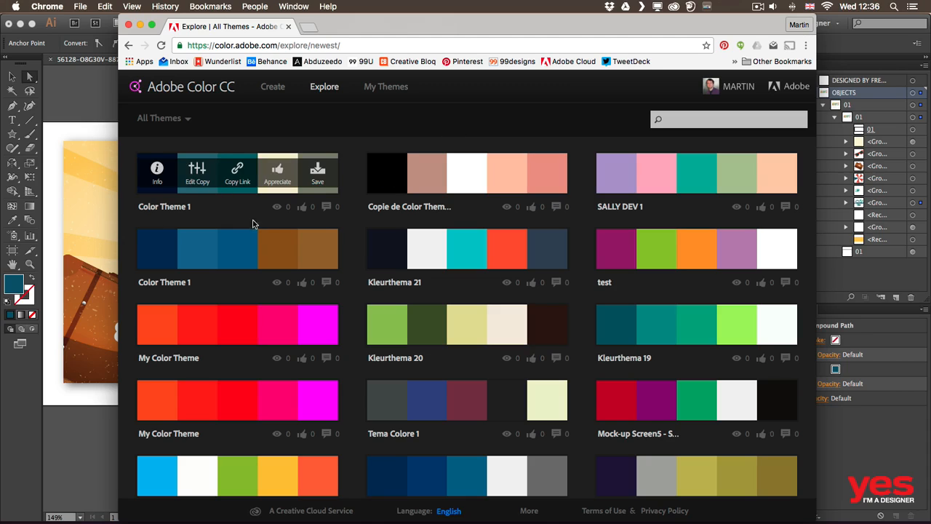
click(318, 172)
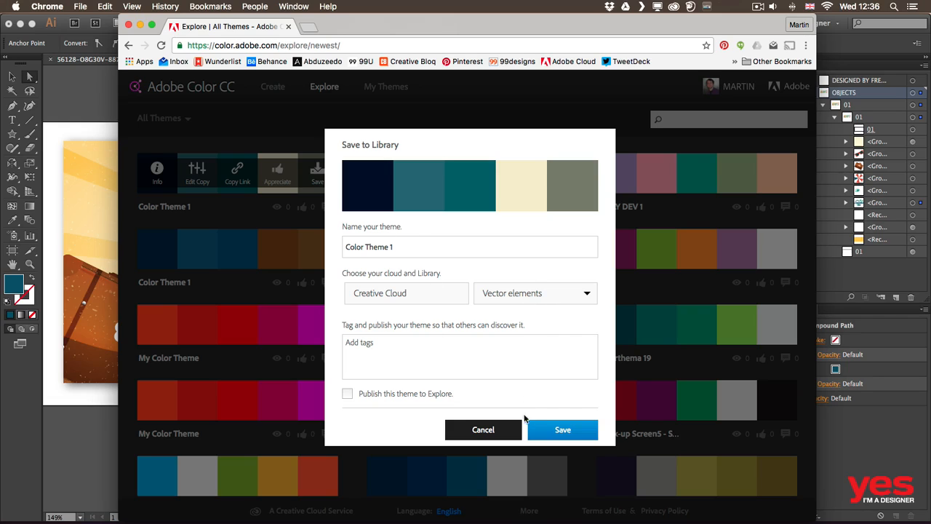
click(573, 434)
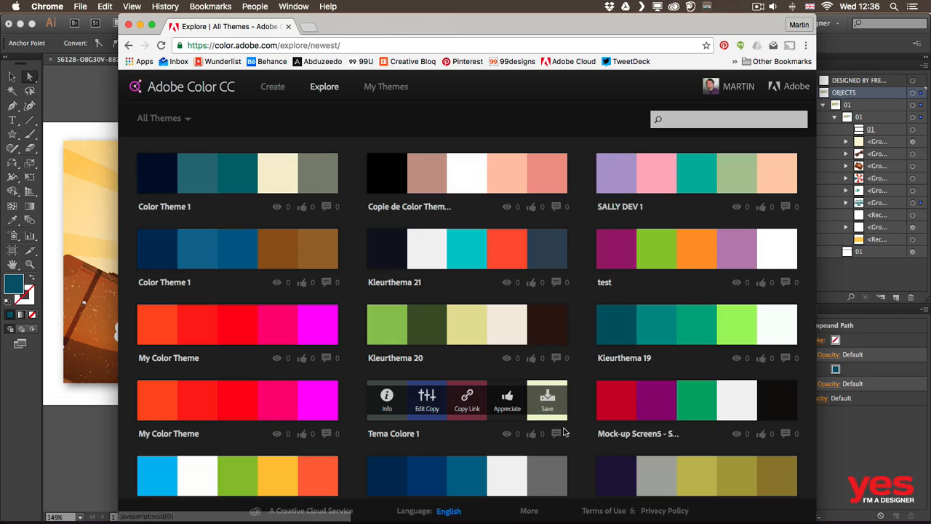
Step: View the details page of the saved Color Theme 1
click(172, 188)
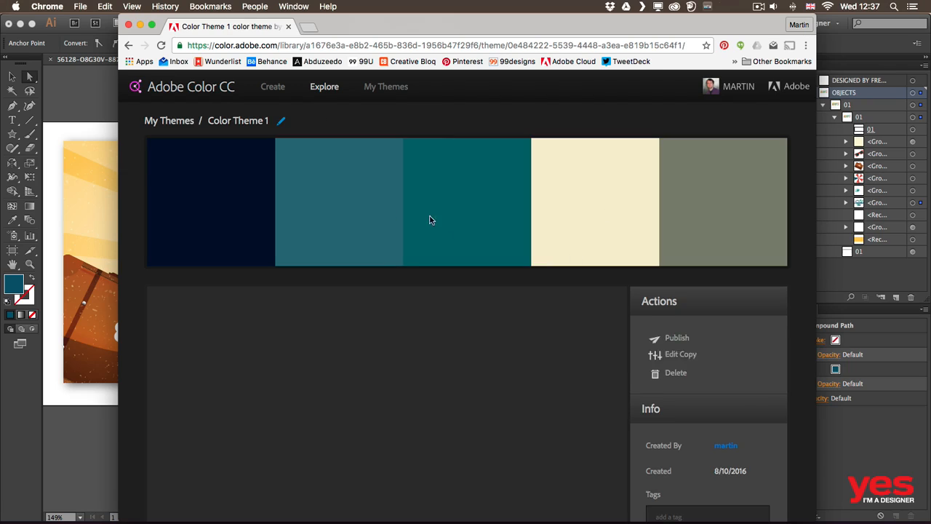
click(455, 218)
click(550, 191)
Step: Switch back to Illustrator and add Color Theme 1 from the Vector elements library to the document swatches
click(108, 90)
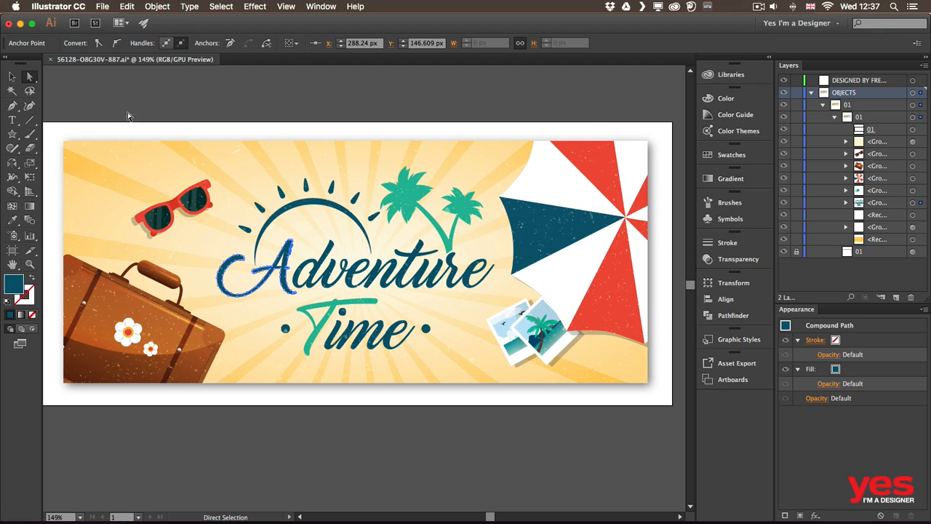
click(728, 77)
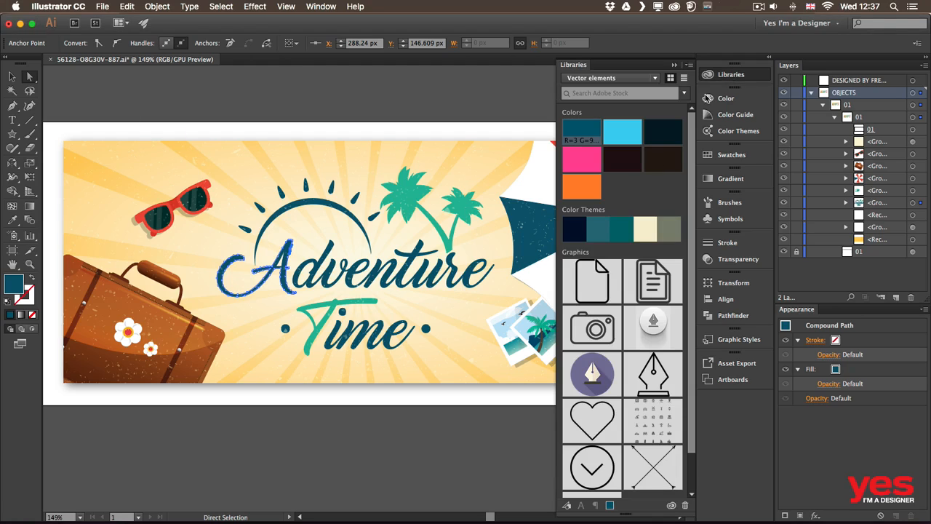
click(657, 230)
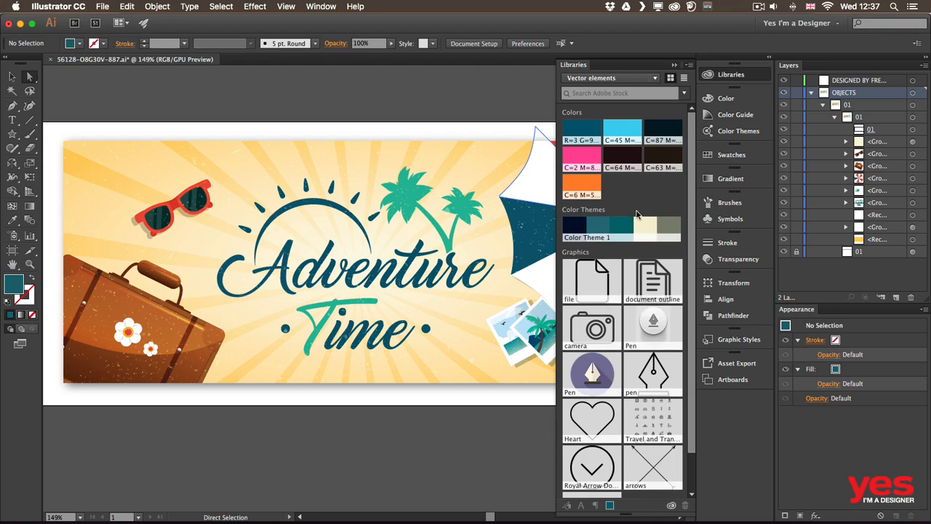
right_click(624, 228)
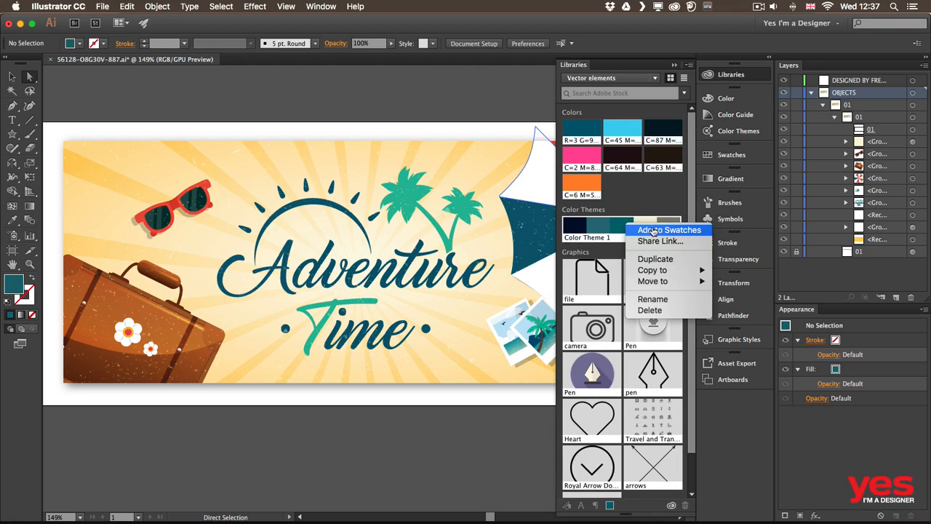
click(658, 229)
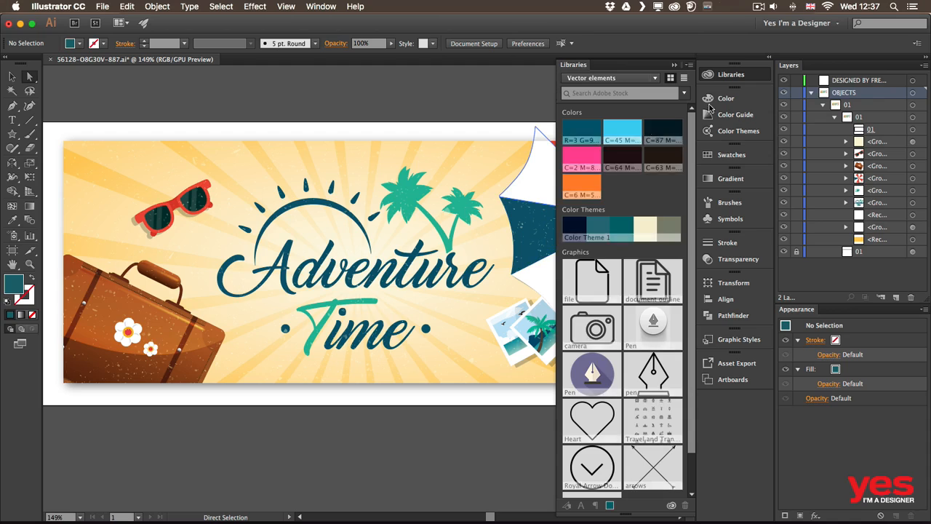
click(733, 155)
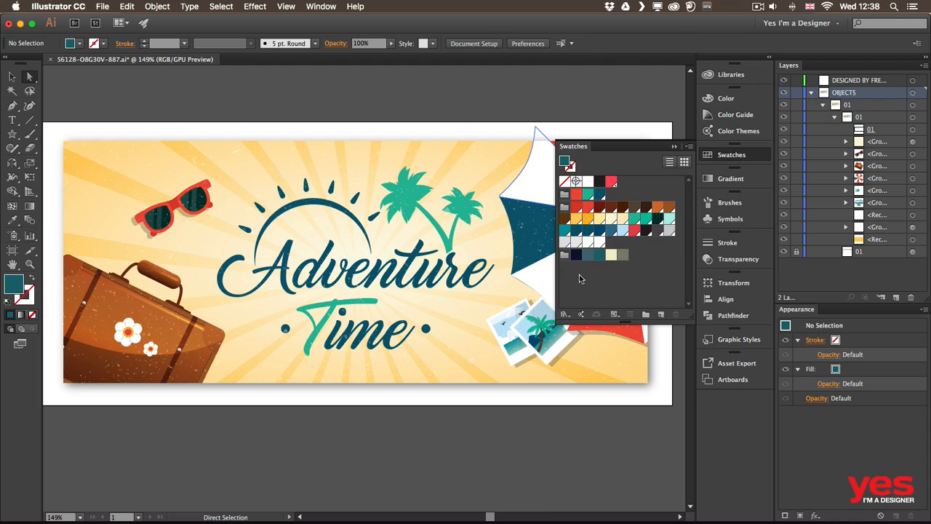
Step: Recolor the entire Adventure Time banner with the Color Theme 1 color group using Recolor Artwork, and deselect it
key(v)
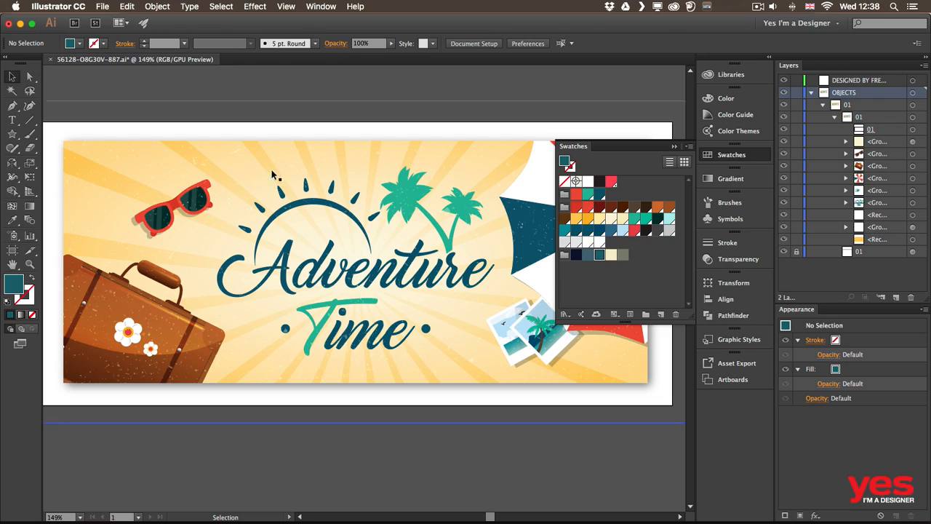
key(super+a)
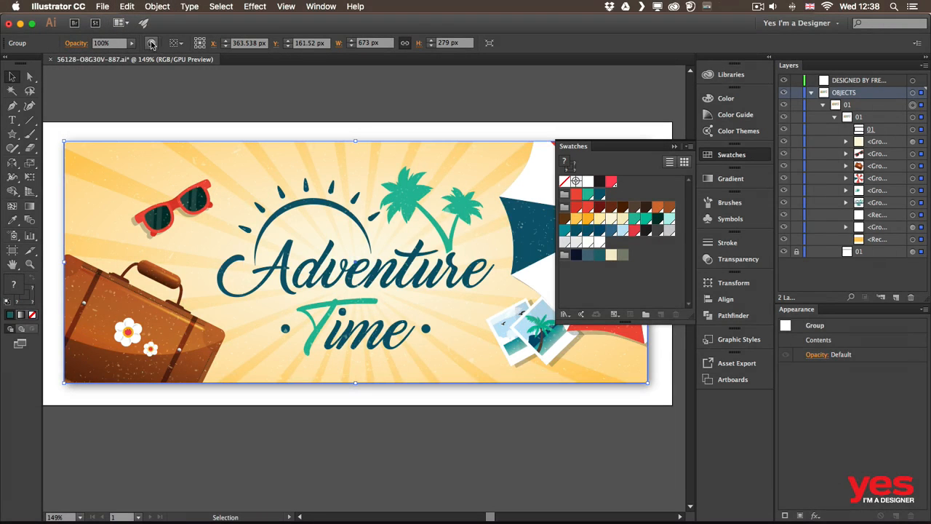
click(151, 43)
drag(573, 121, 594, 99)
mouse_move(628, 206)
mouse_down()
mouse_move(626, 291)
mouse_move(634, 201)
mouse_up()
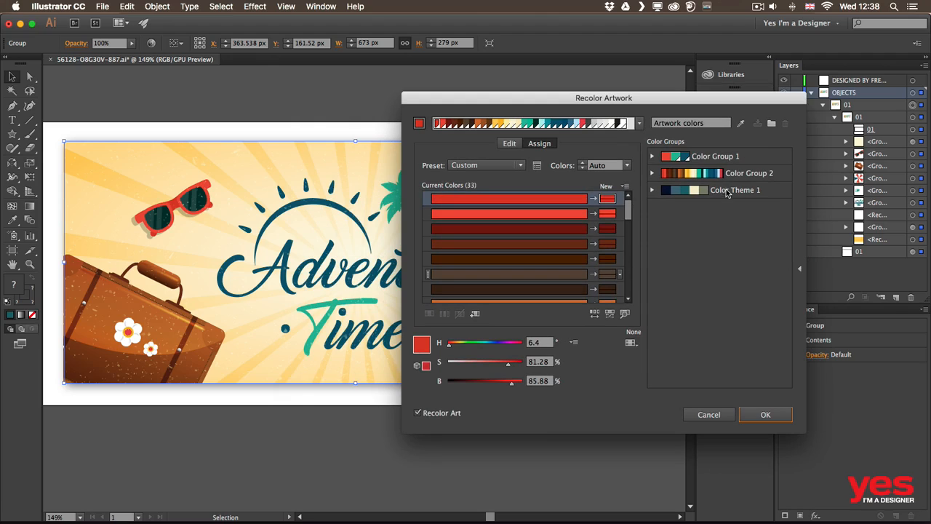
drag(627, 94, 732, 91)
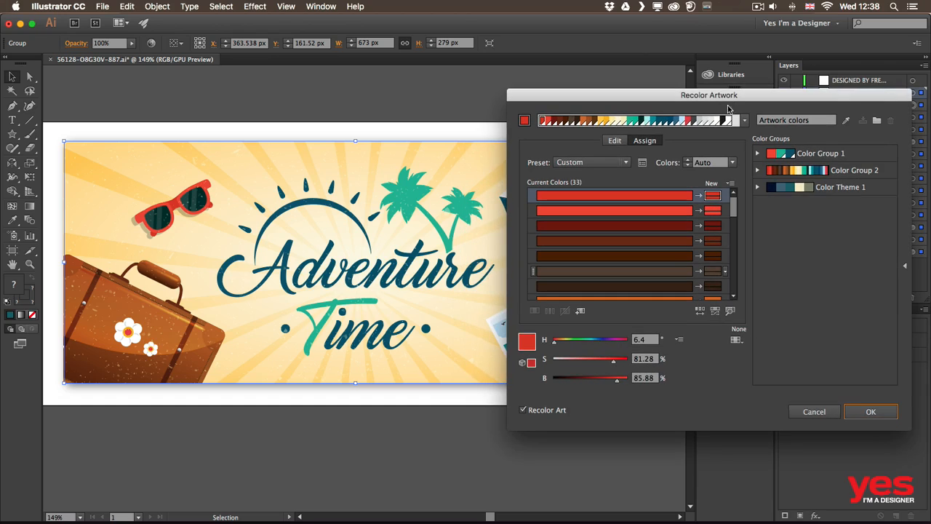
click(837, 188)
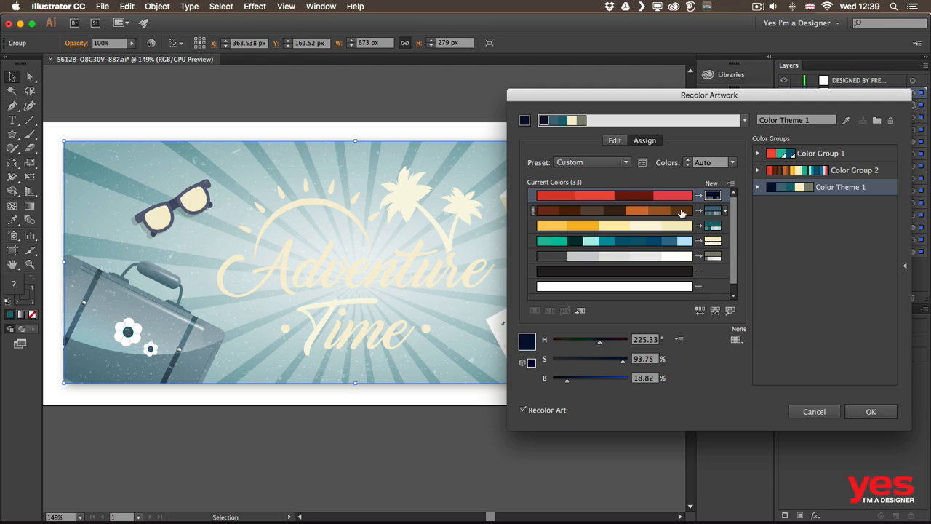
drag(654, 98, 554, 89)
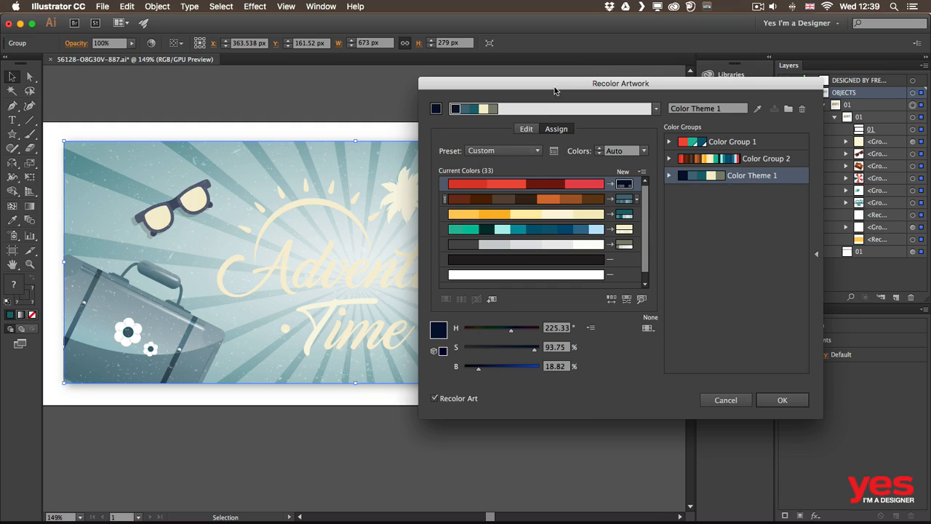
click(783, 401)
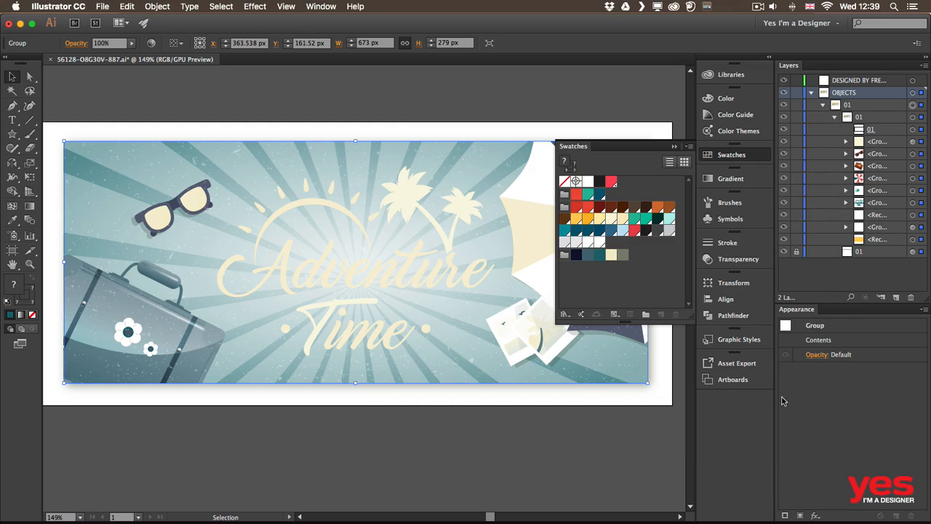
click(731, 156)
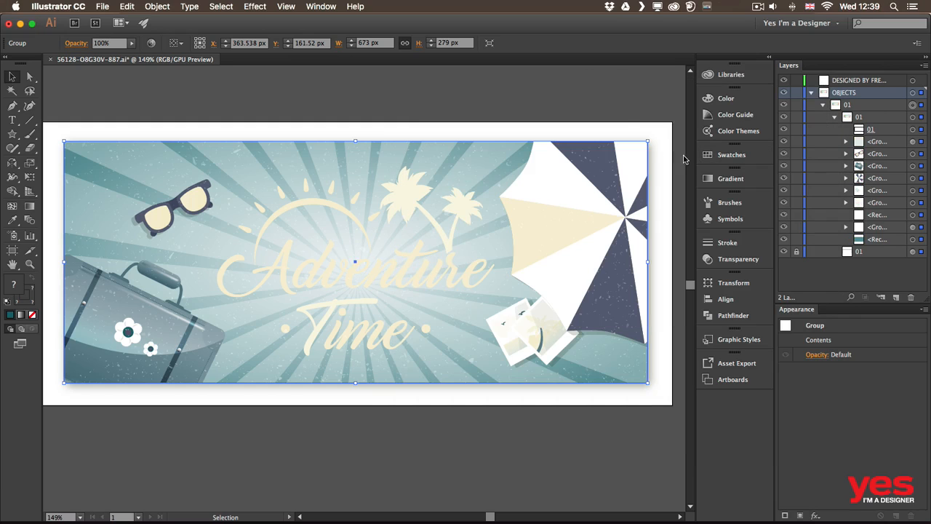
click(629, 94)
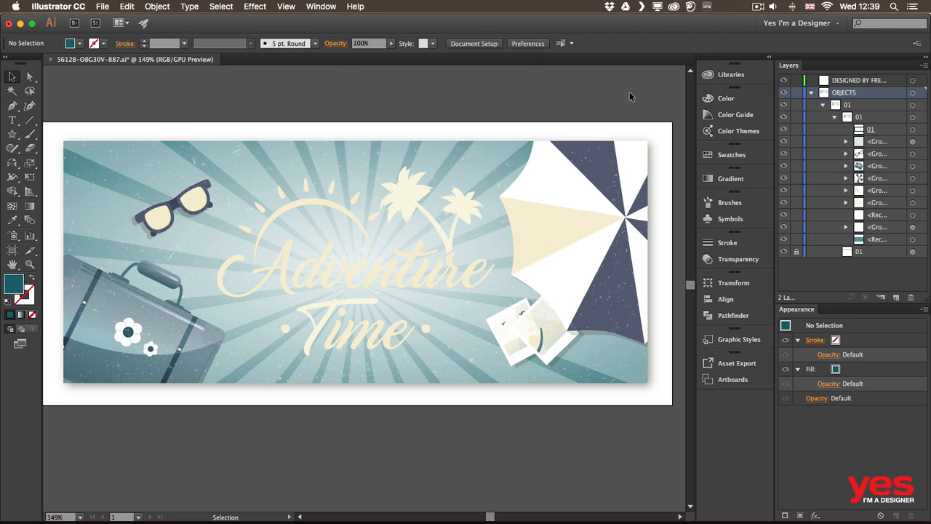
Step: Undo and redo the recoloring to compare it with the original banner, then deselect the artwork and show the swatches
key(ctrl+z)
key(ctrl+z)
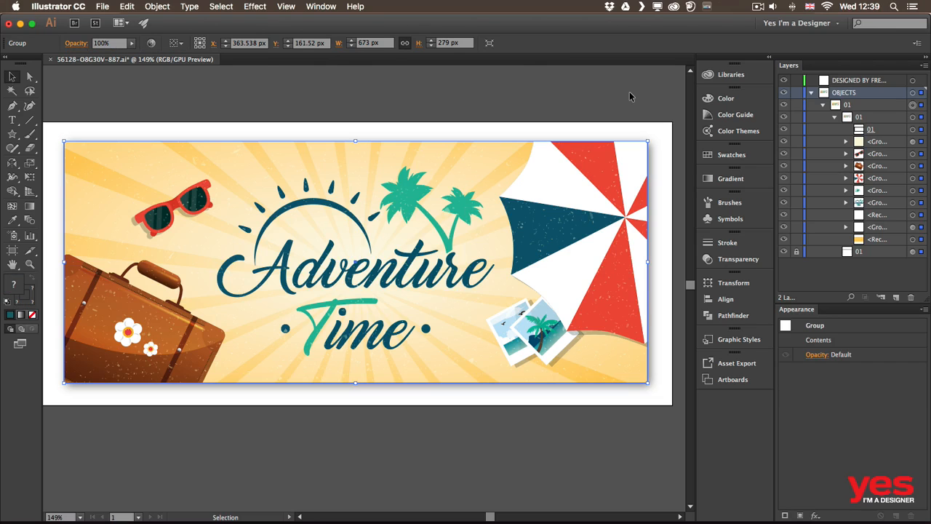
key(ctrl+shift+z)
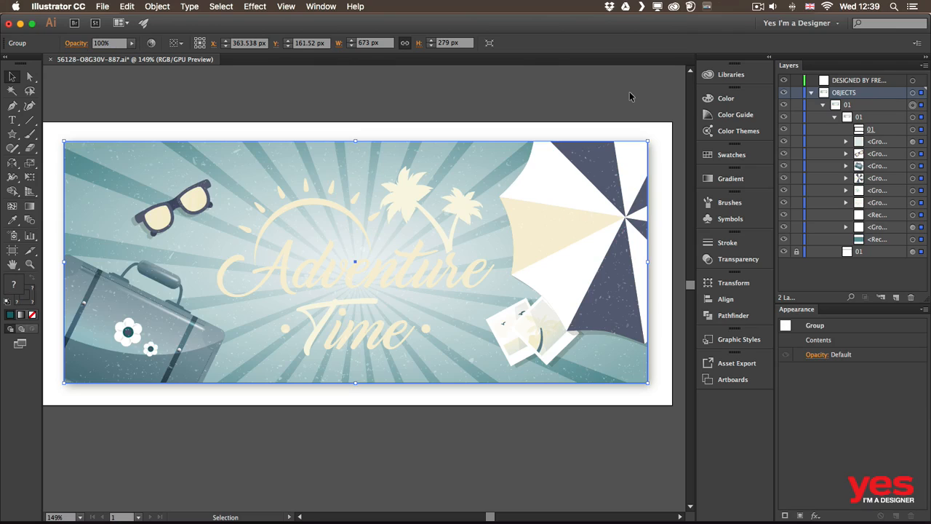
click(638, 88)
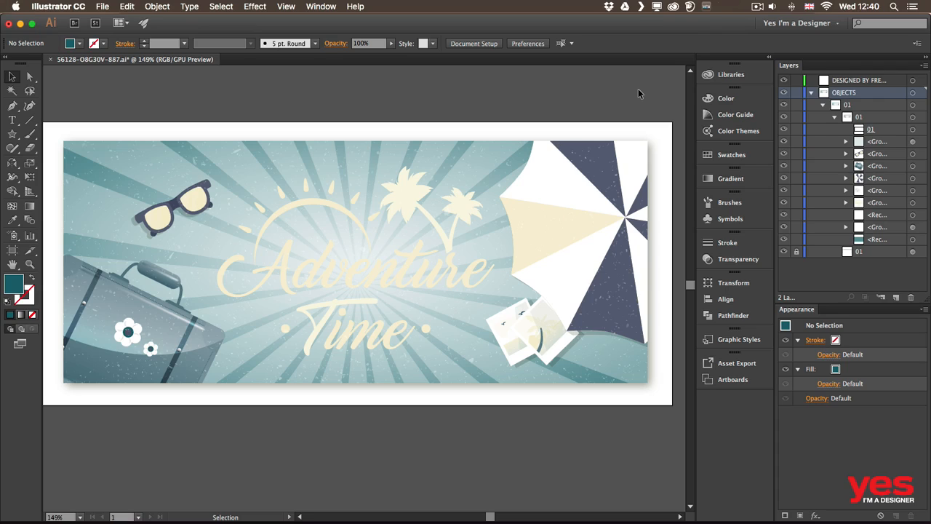
click(736, 156)
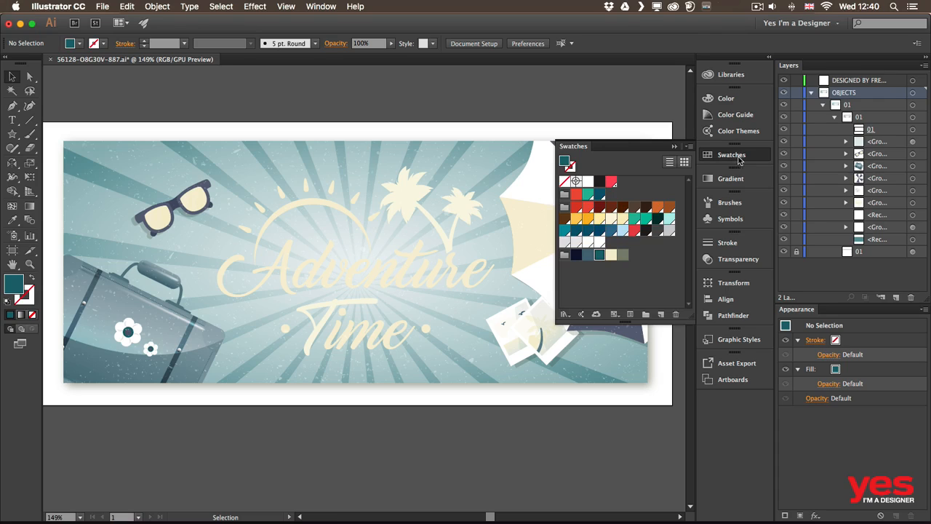